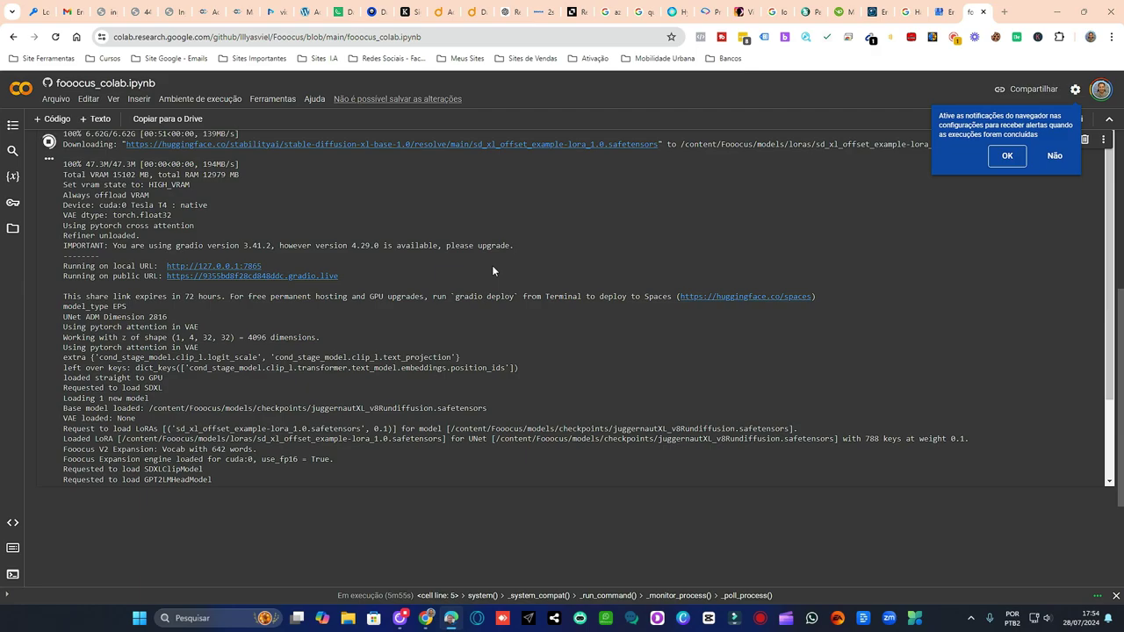
# Open the public gradio.live link from the notebook output and accept the Colab notebook's offer of browser notifications
pyautogui.click(274, 277)
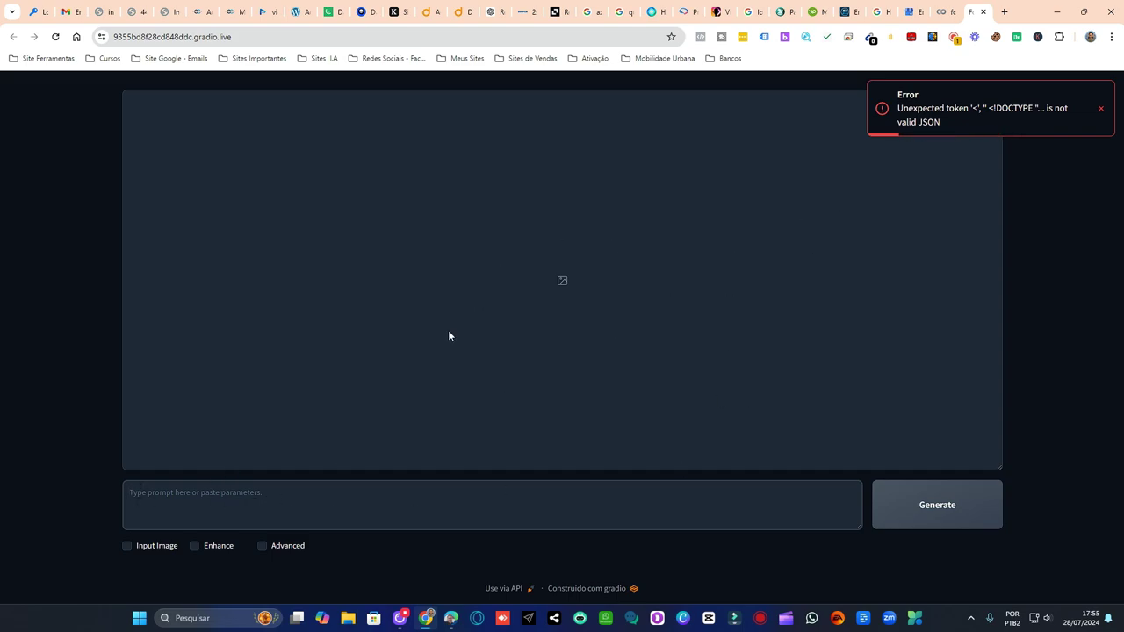
pyautogui.click(945, 12)
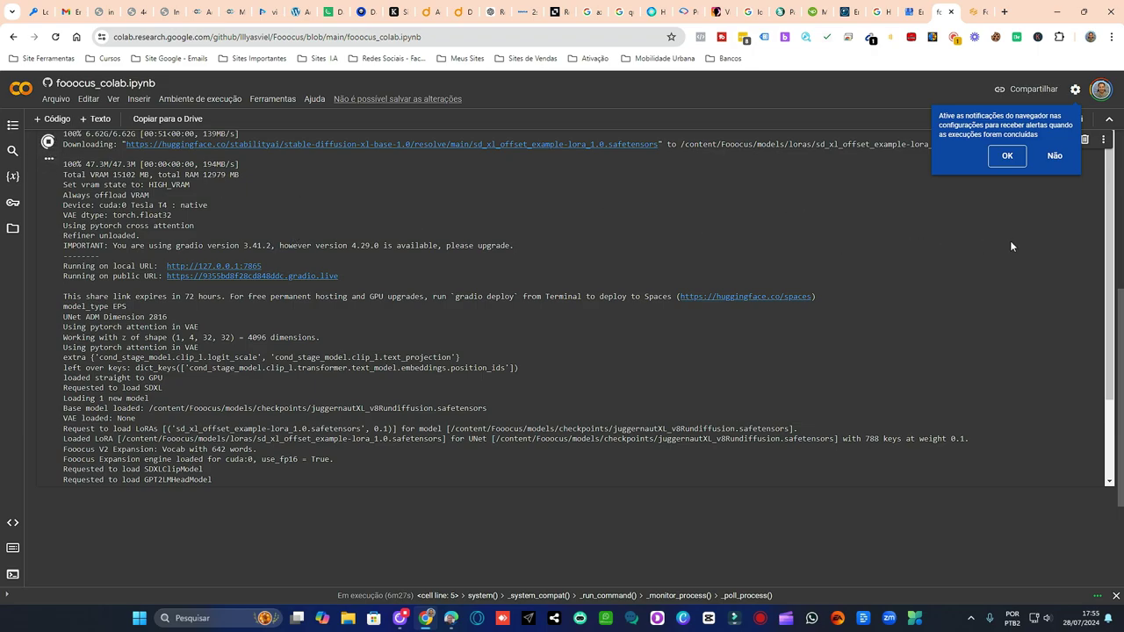
pyautogui.click(1007, 155)
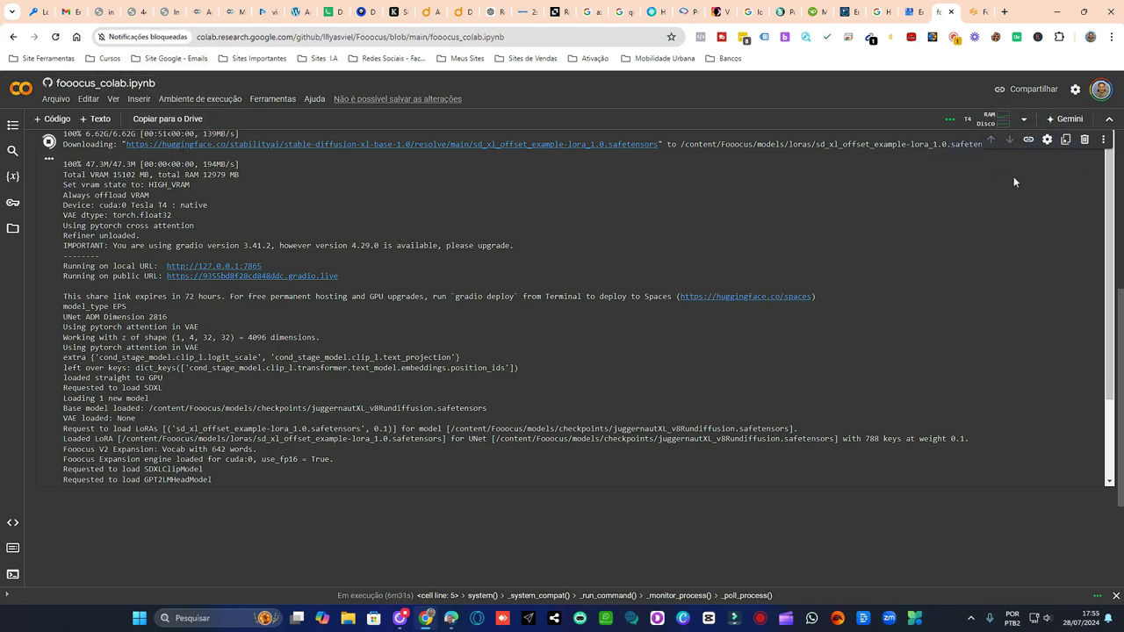
pyautogui.click(976, 11)
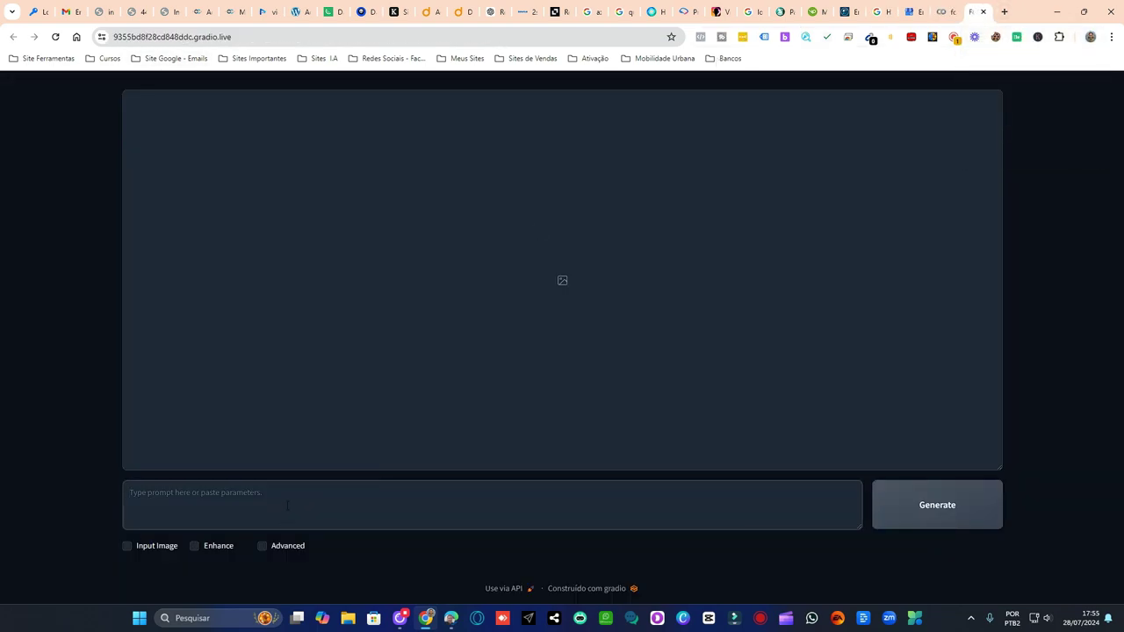
# Test the prompt box with the text "asfsfsfsdas" and reload the Fooocus page
pyautogui.write('asfsfsfdas')
pyautogui.moveTo(215, 494); pyautogui.dragTo(96, 493)
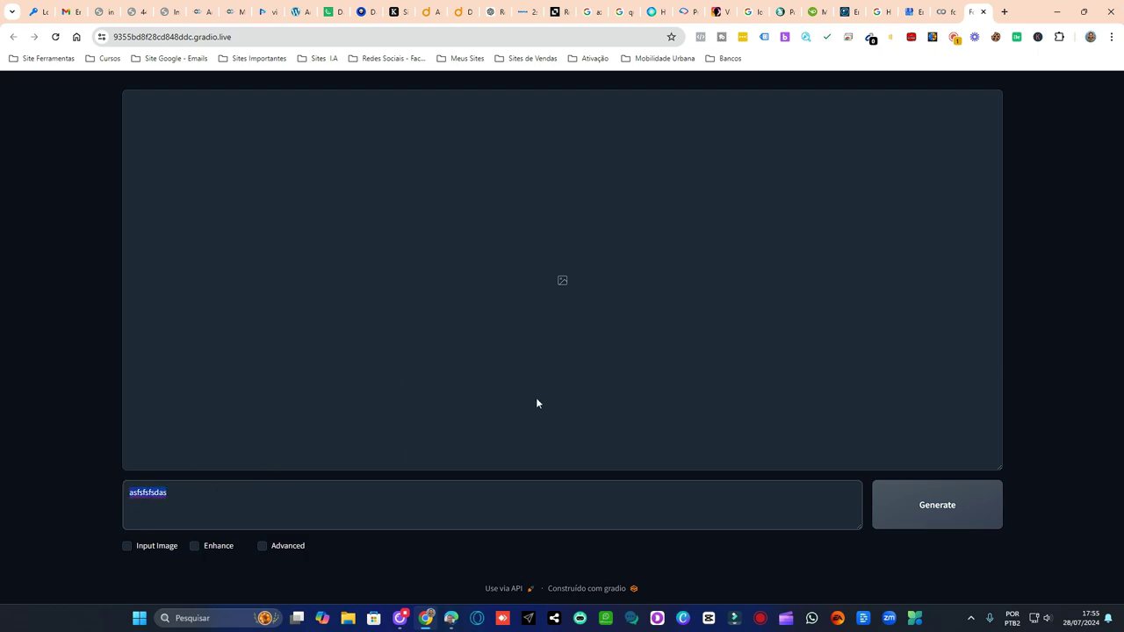
pyautogui.press('F5')
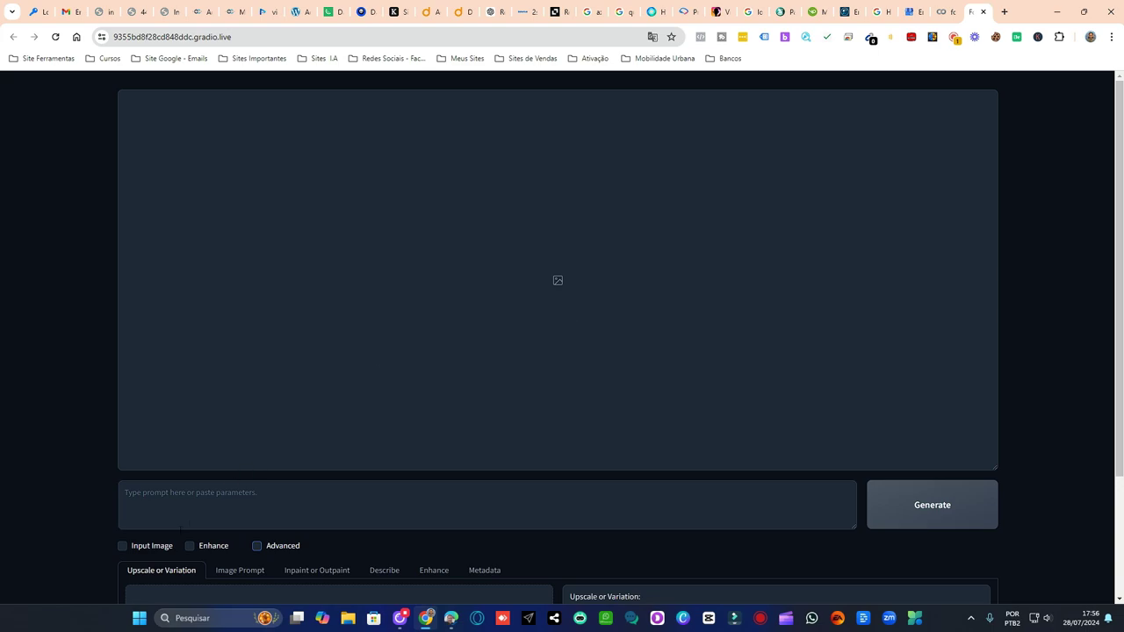
# Enable the Input Image option and translate the page into Portuguese
pyautogui.scroll(-1, 132, 430)
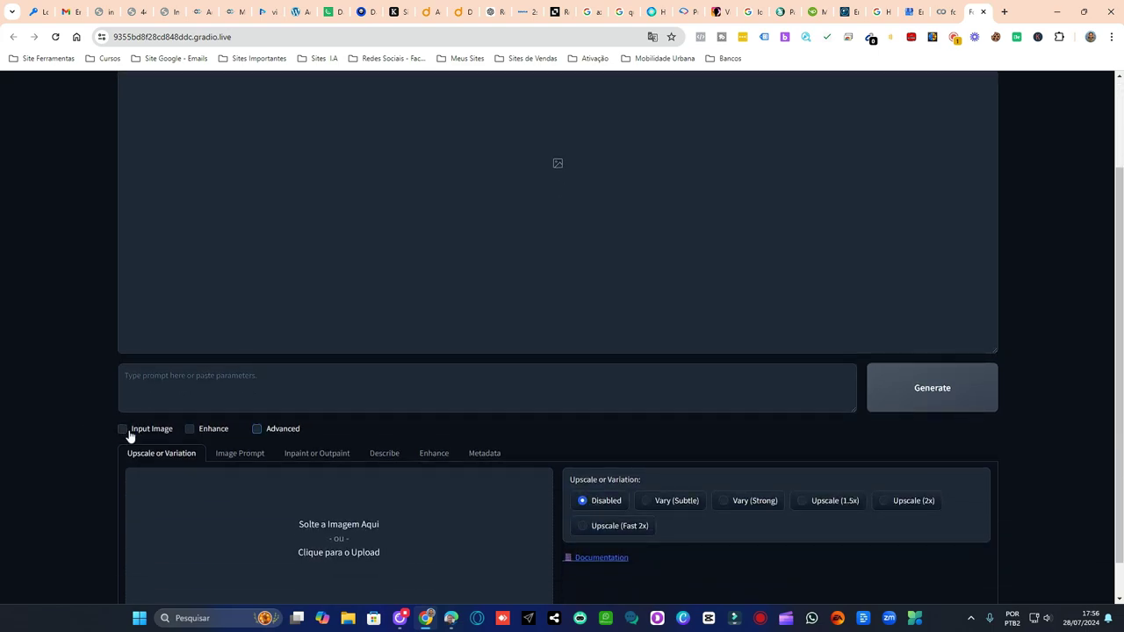
pyautogui.click(124, 431)
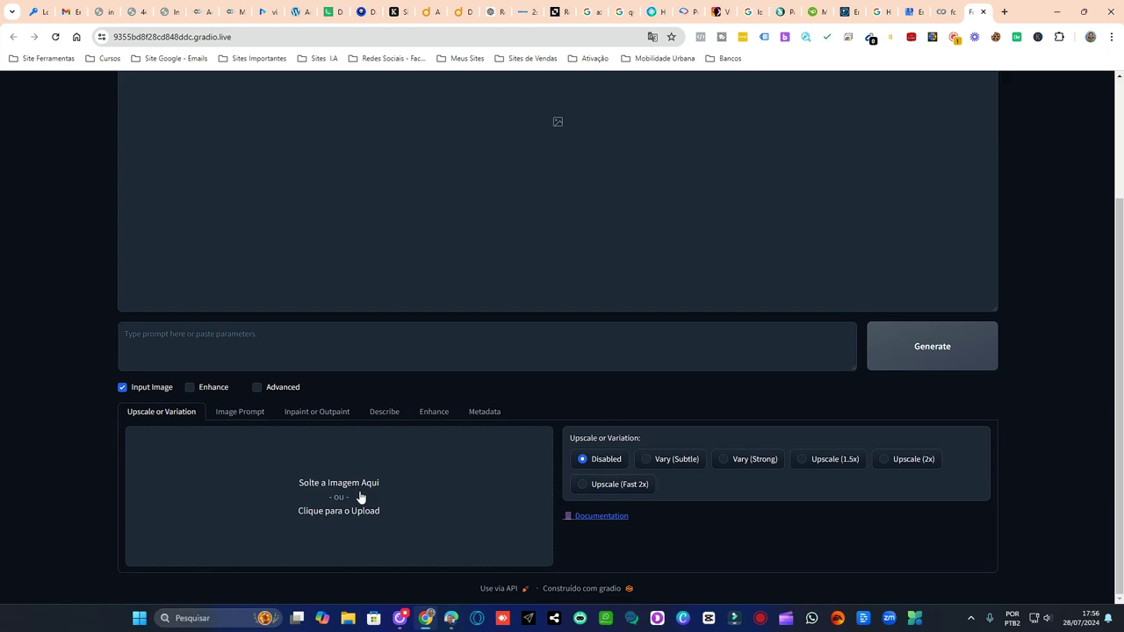
pyautogui.rightClick(1025, 208)
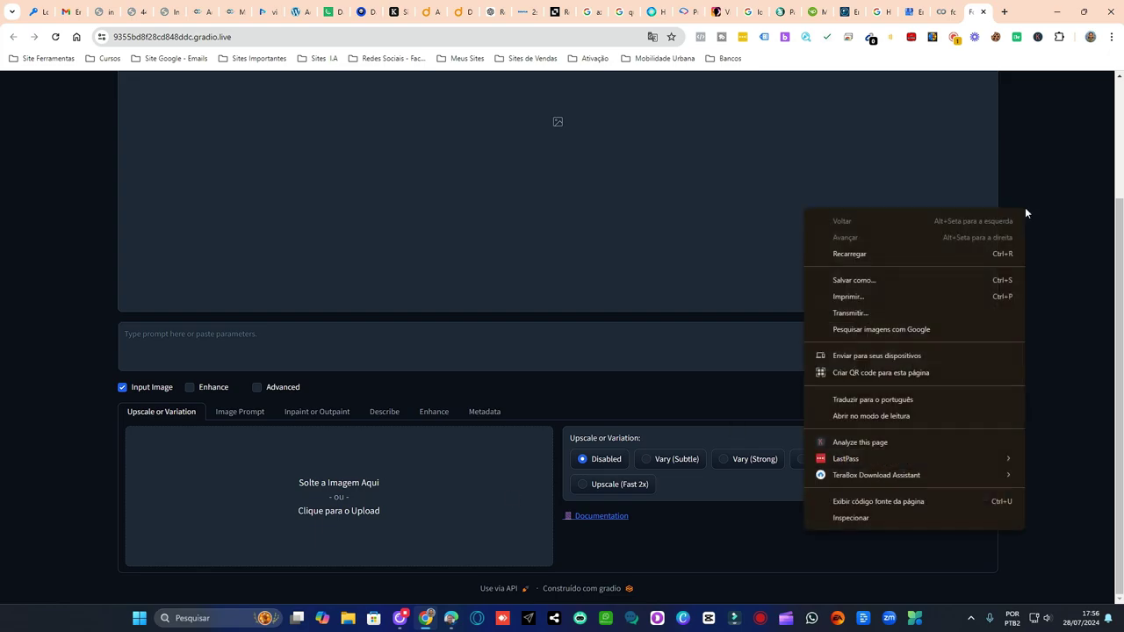
pyautogui.click(867, 401)
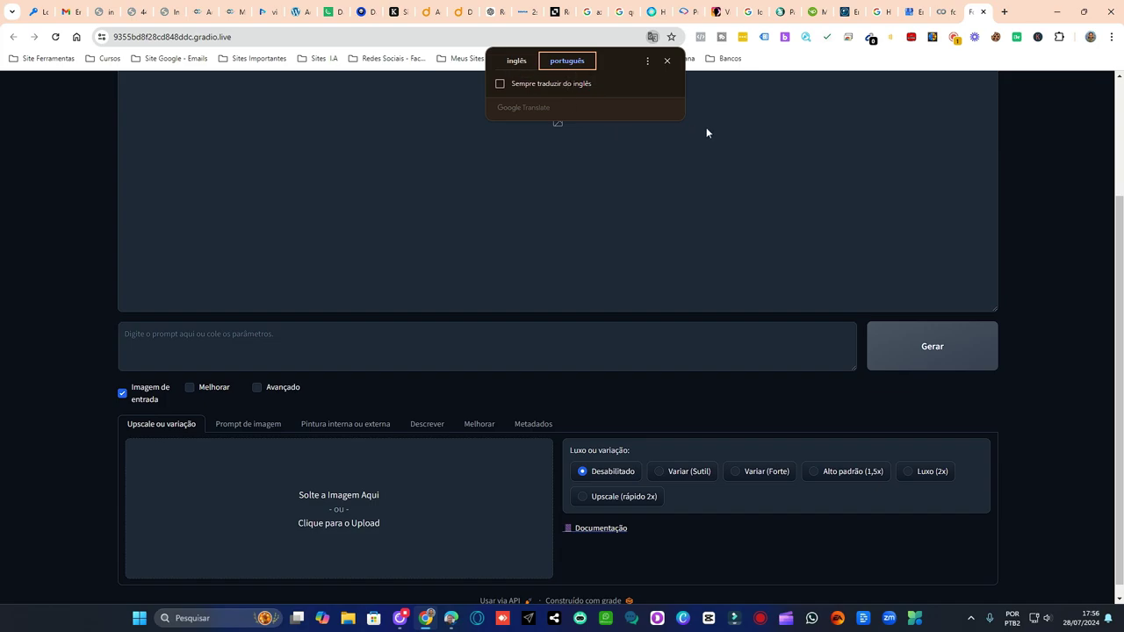
pyautogui.click(1059, 224)
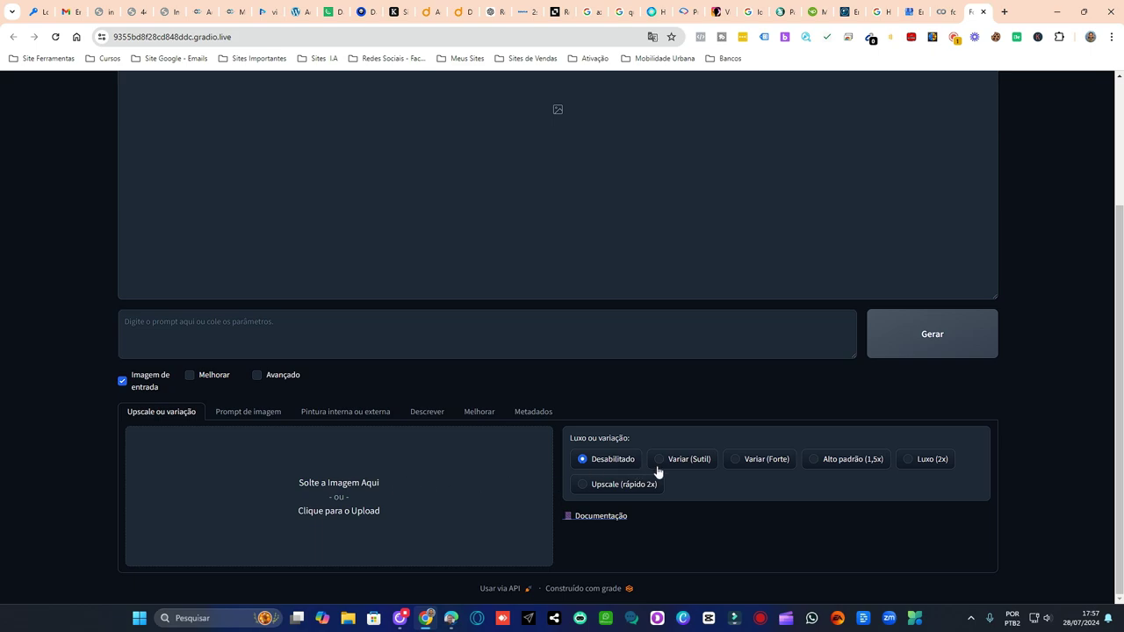
pyautogui.scroll(2, 721, 369)
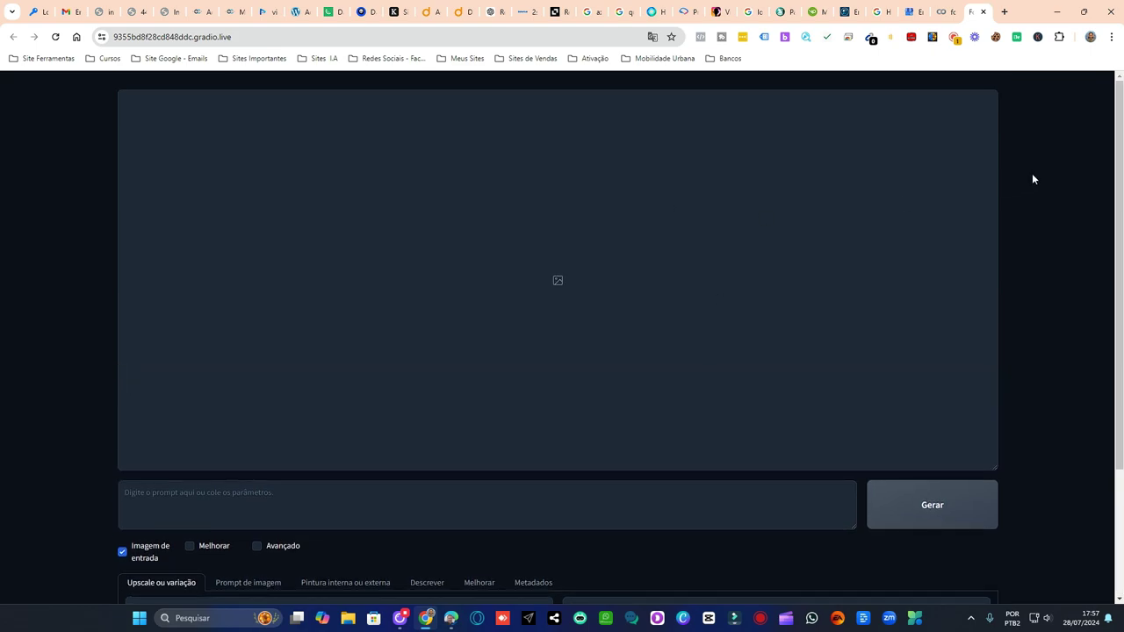
pyautogui.rightClick(1033, 179)
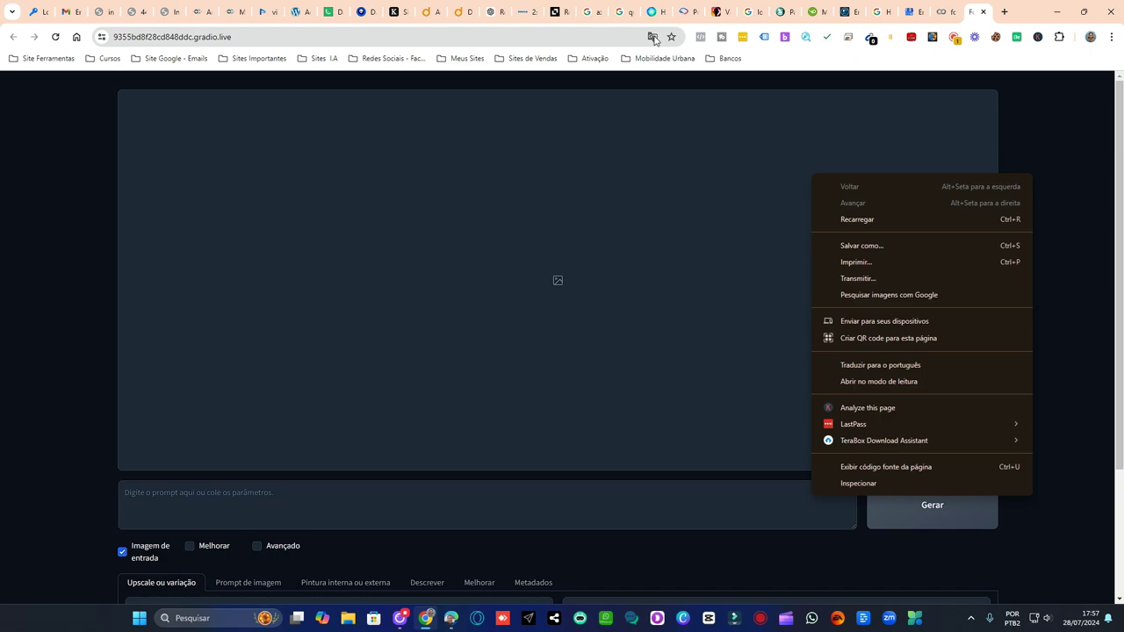
pyautogui.click(1037, 246)
# Enable Melhorar to view its upscale and variation options, and switch off both Imagem de entrada and Melhorar
pyautogui.scroll(-2, 483, 277)
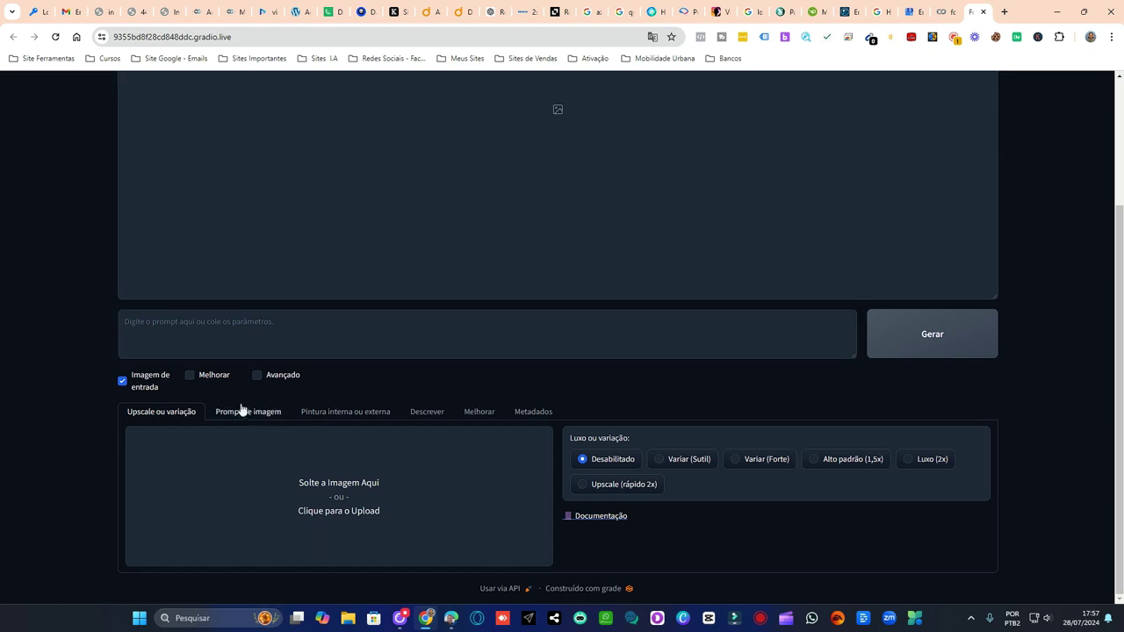
pyautogui.click(219, 378)
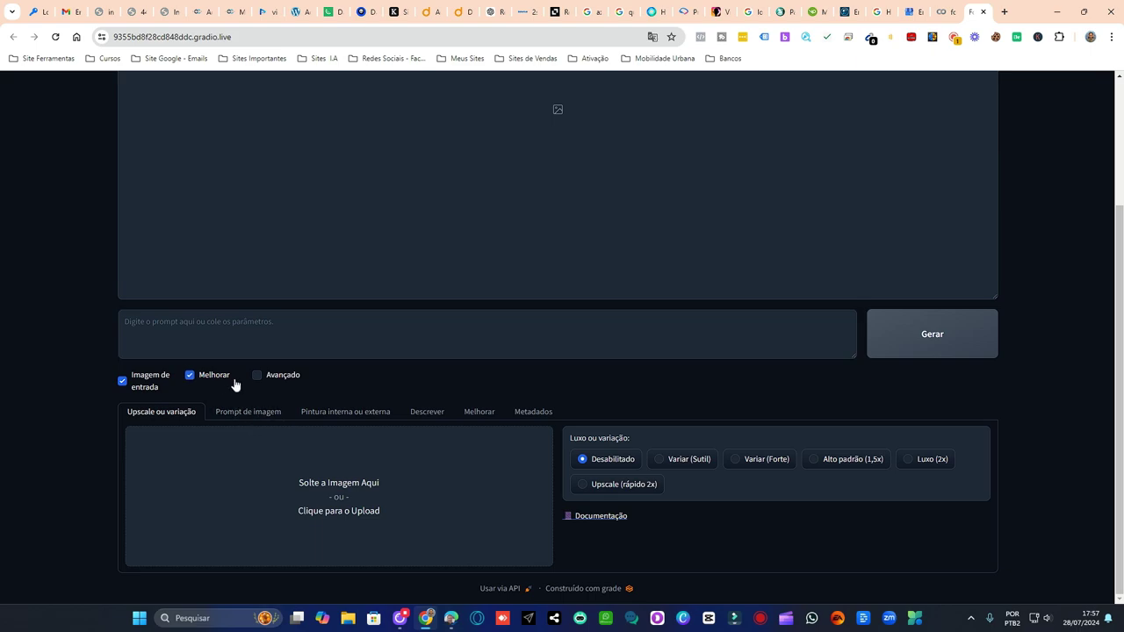
pyautogui.click(128, 384)
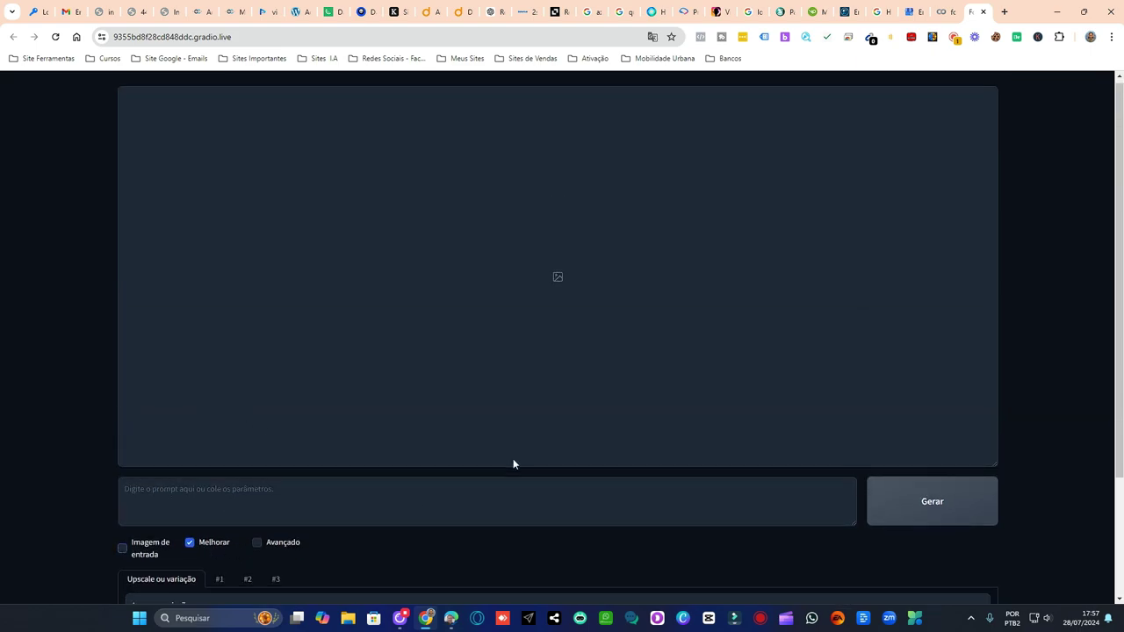
pyautogui.scroll(-2, 514, 464)
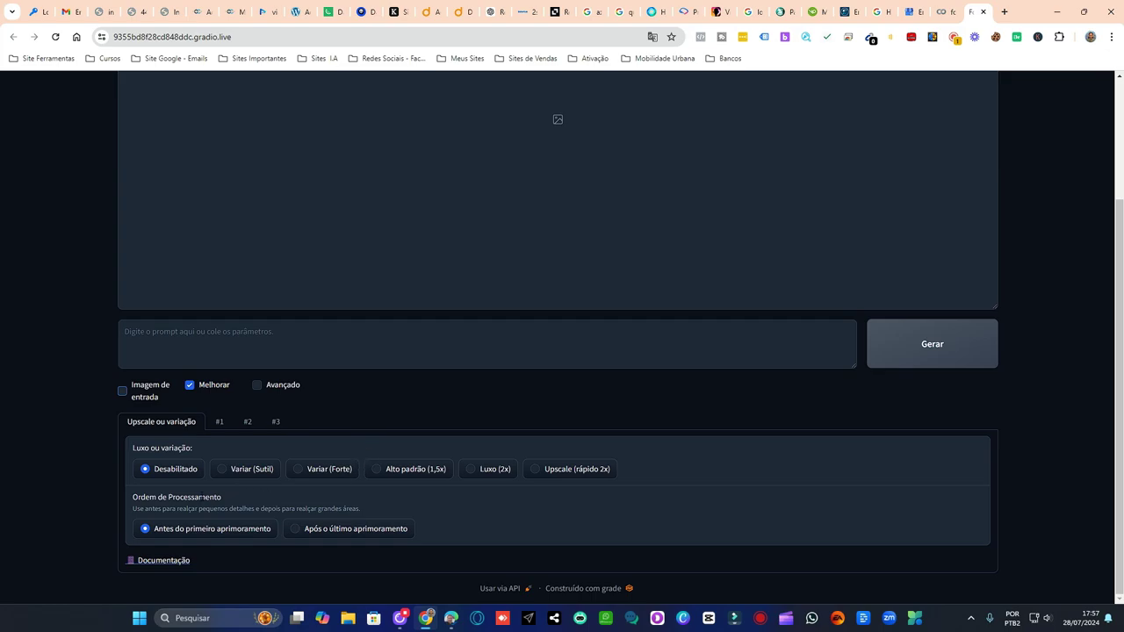
pyautogui.click(189, 385)
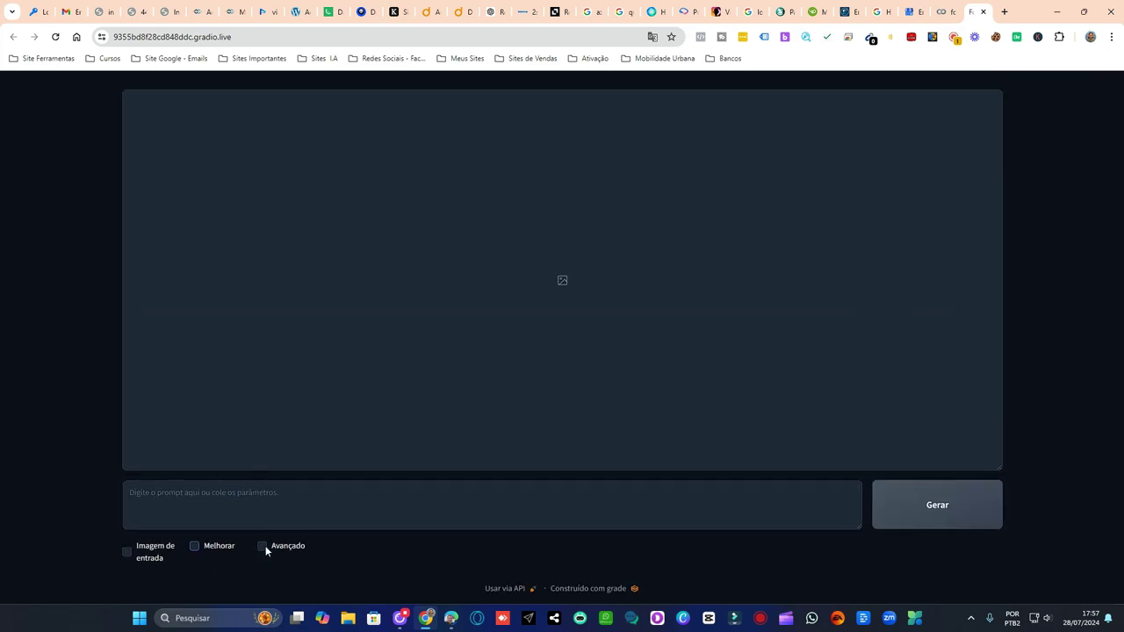
# Enable the Avançado settings and set Desempenho to Qualidade, keeping the initial preset after viewing the preset choices
pyautogui.click(263, 546)
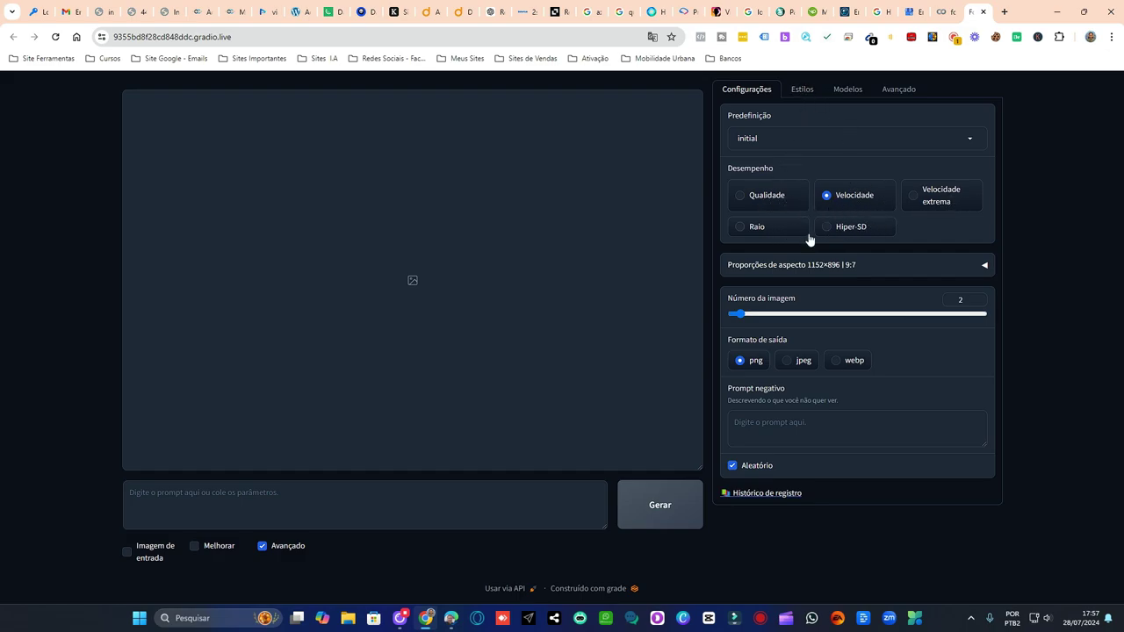
pyautogui.click(742, 197)
pyautogui.click(933, 145)
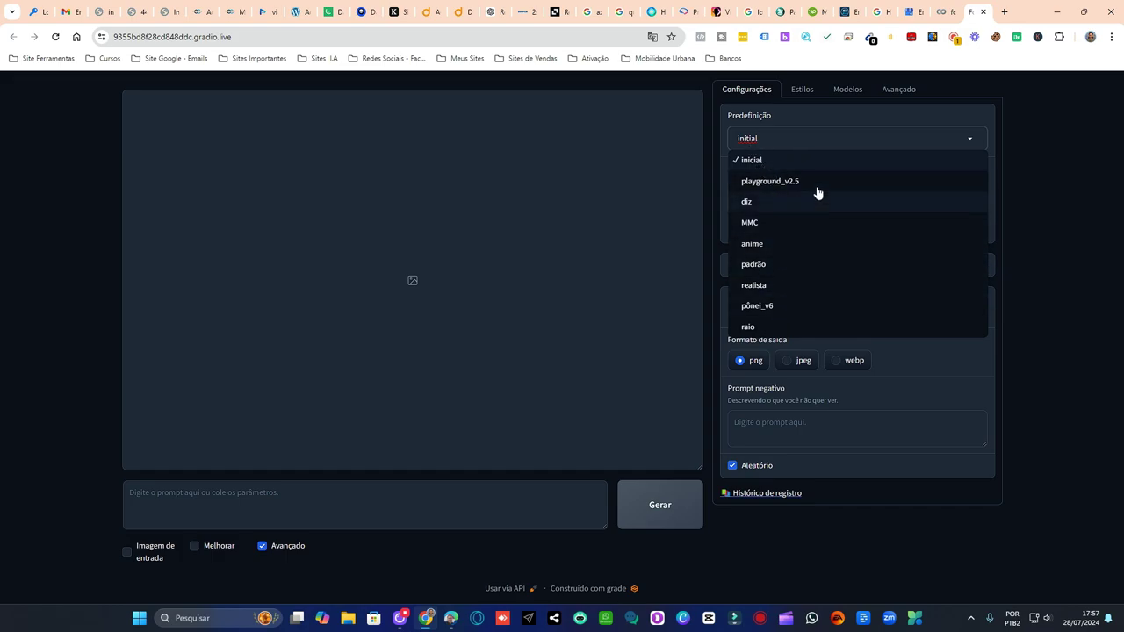
pyautogui.click(843, 116)
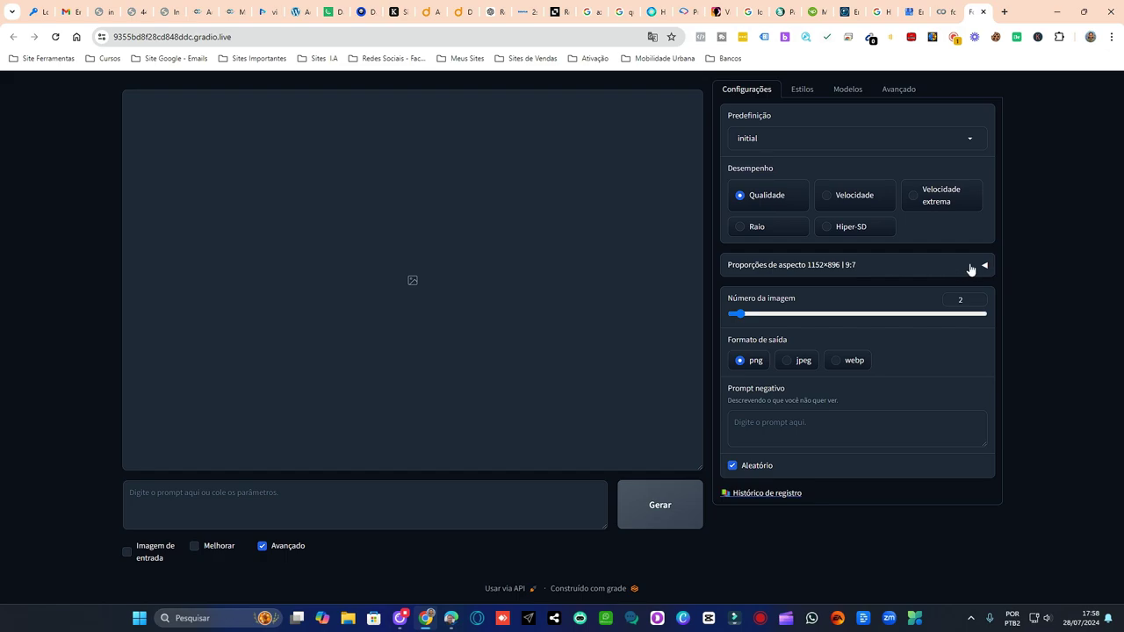
# Set the image aspect ratio to 1024×1024 (1:1) and collapse the list of proportions
pyautogui.click(938, 267)
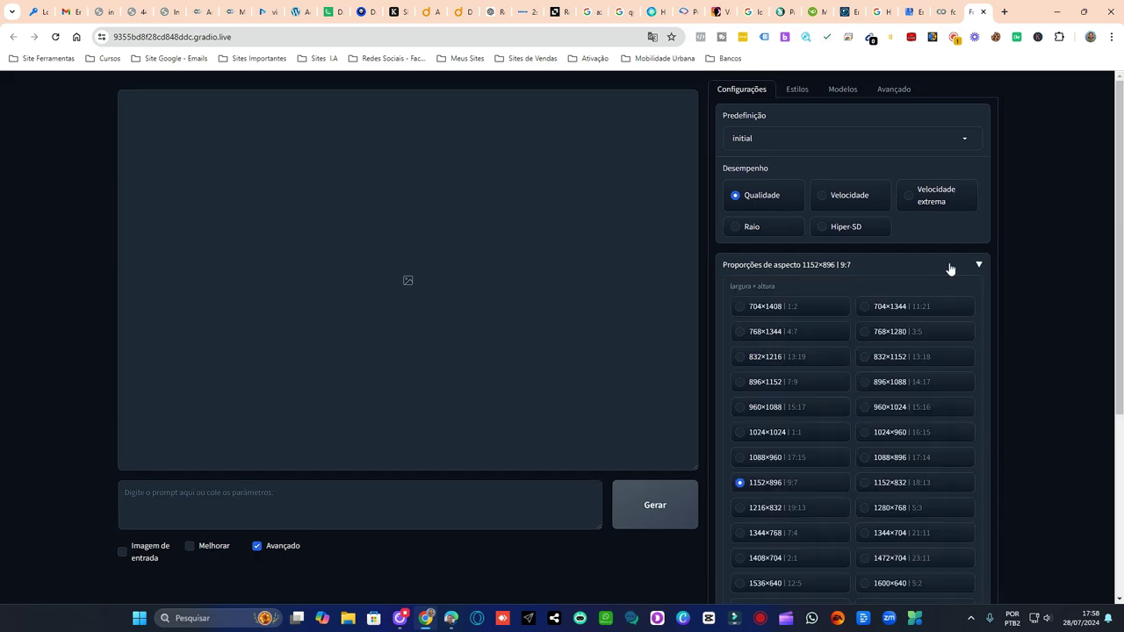
pyautogui.scroll(-1, 951, 268)
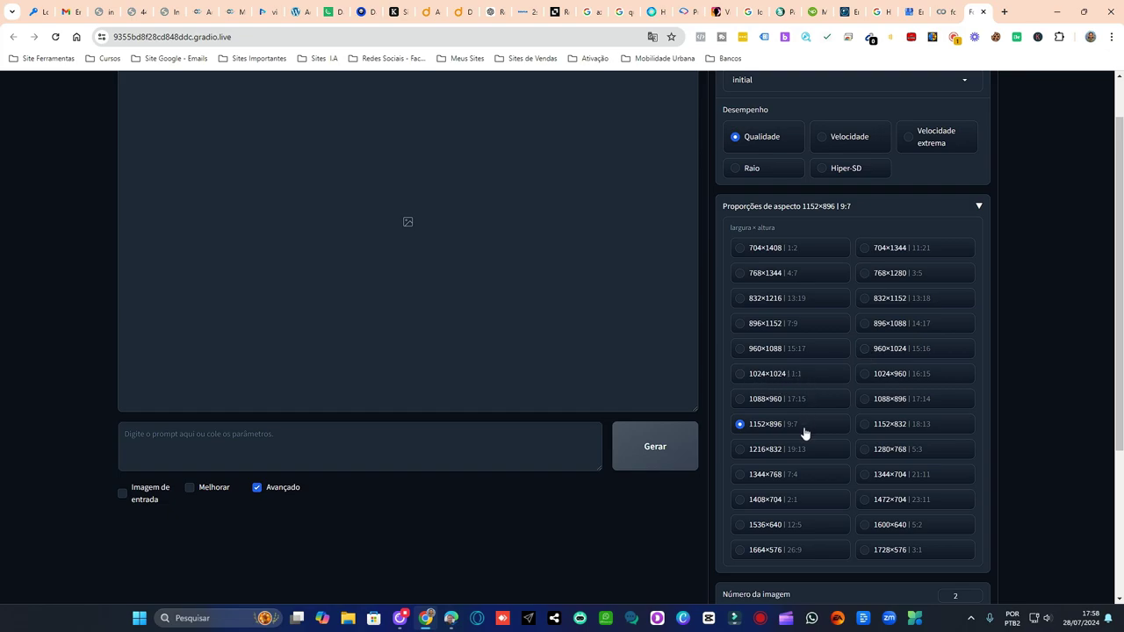
pyautogui.click(741, 373)
pyautogui.click(979, 208)
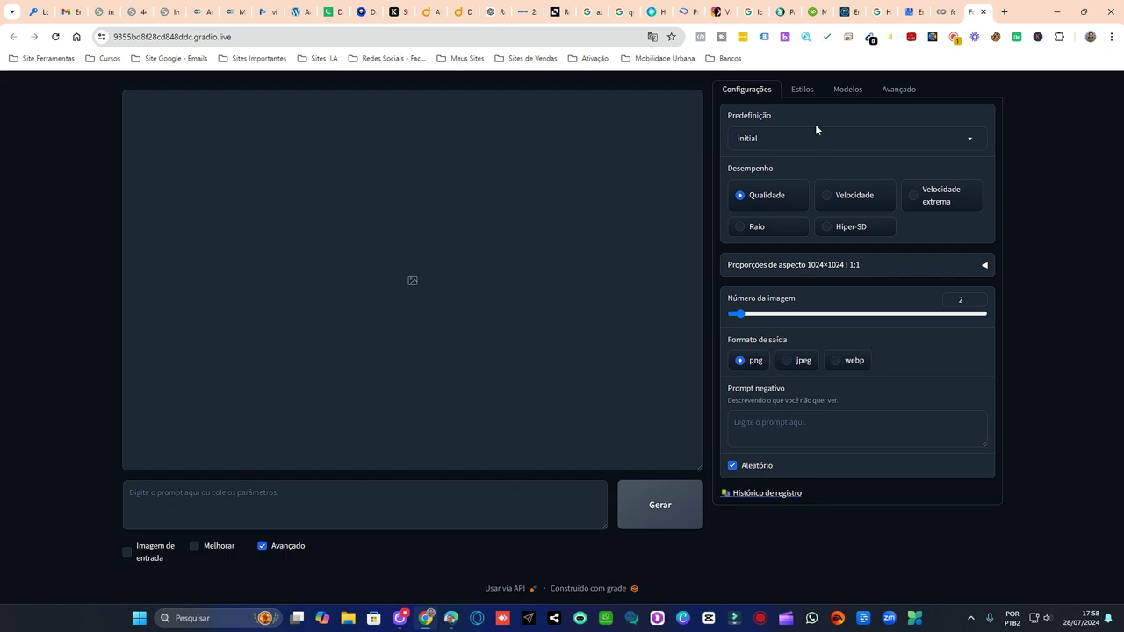
# Examine the available image styles and their preview thumbnails, leaving Fooocus Afiado selected
pyautogui.click(804, 91)
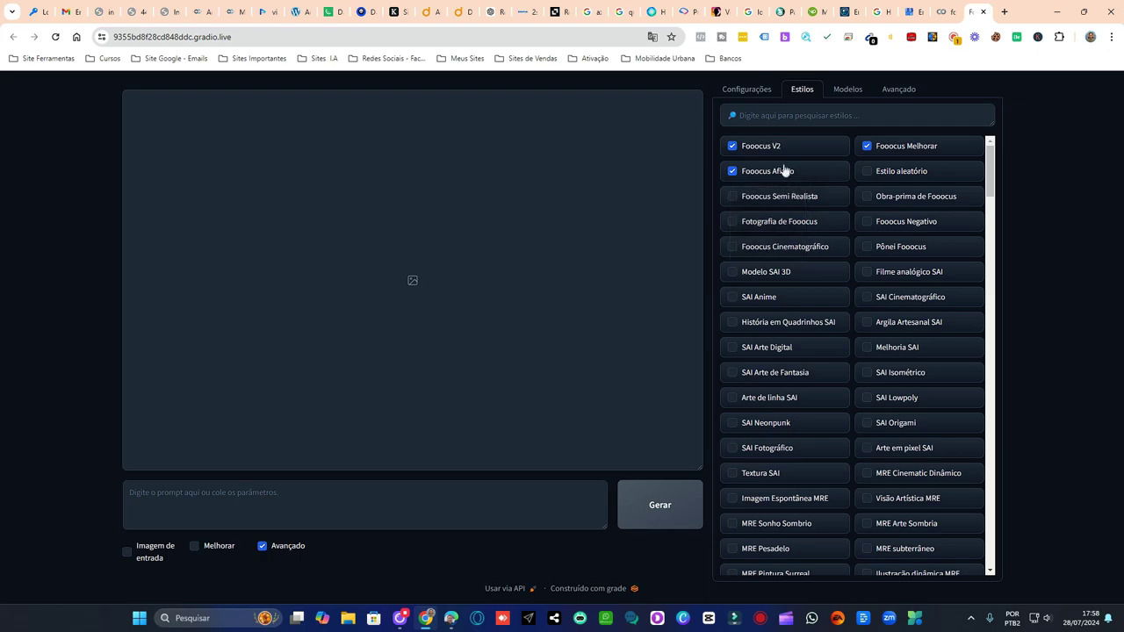
pyautogui.moveTo(772, 151)
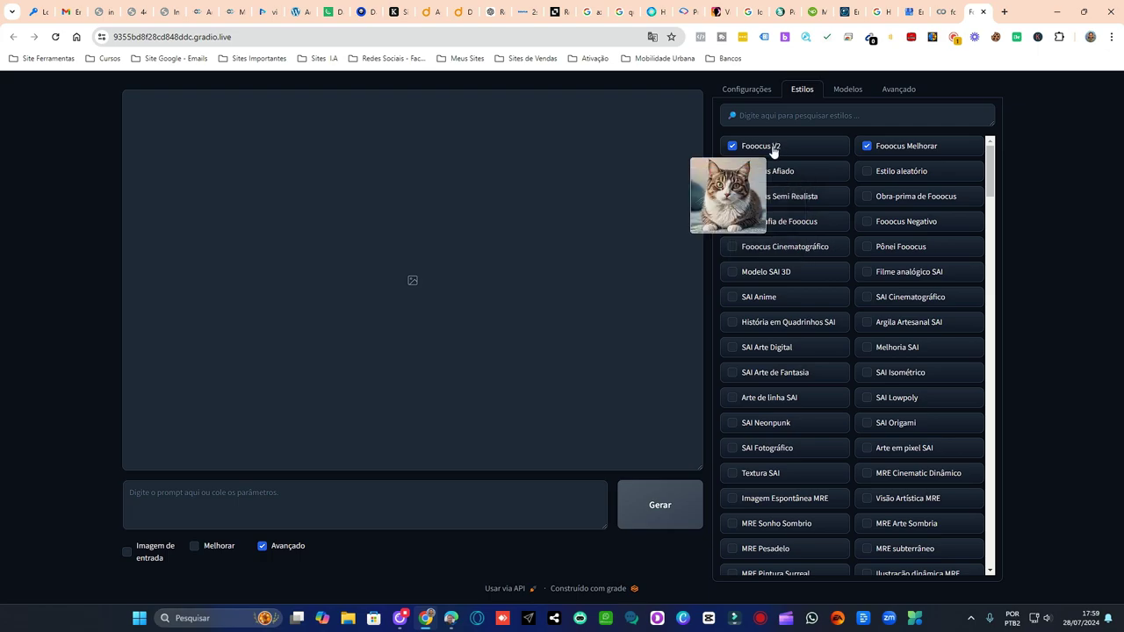
pyautogui.click(773, 168)
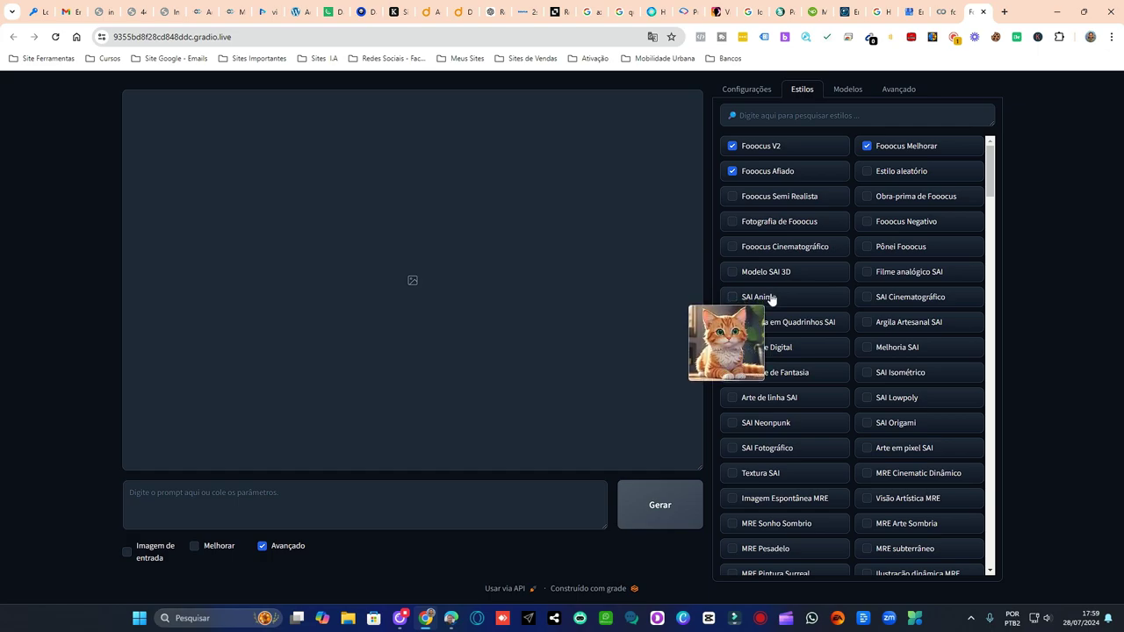
pyautogui.click(763, 171)
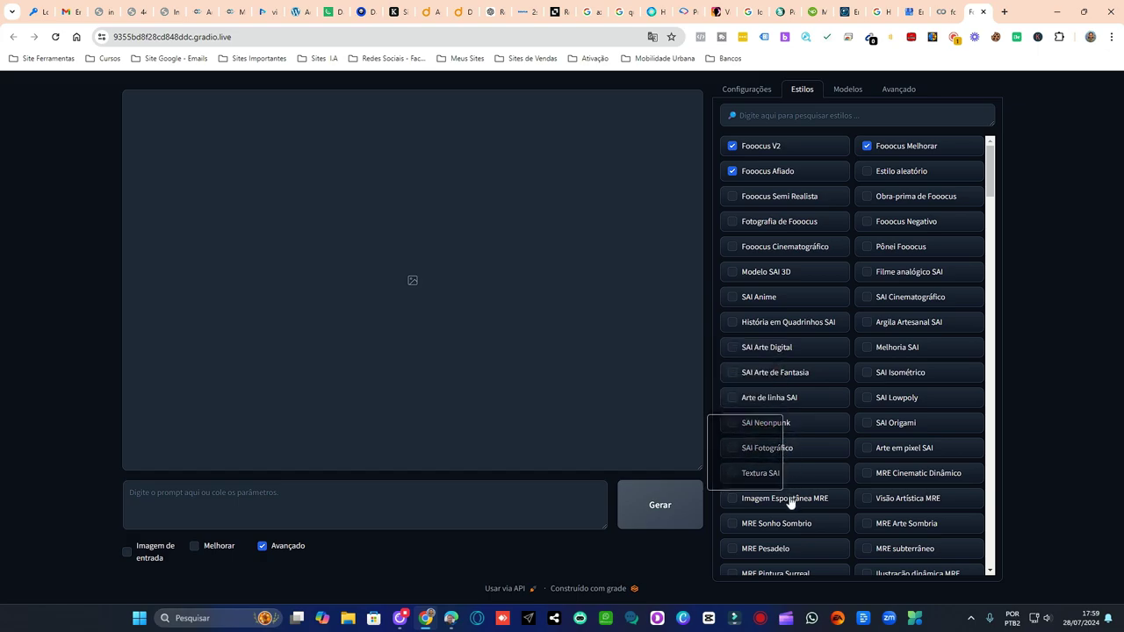
# Show the page in English to view the Models and Advanced settings, and translate it back into Portuguese
pyautogui.click(654, 39)
pyautogui.click(527, 61)
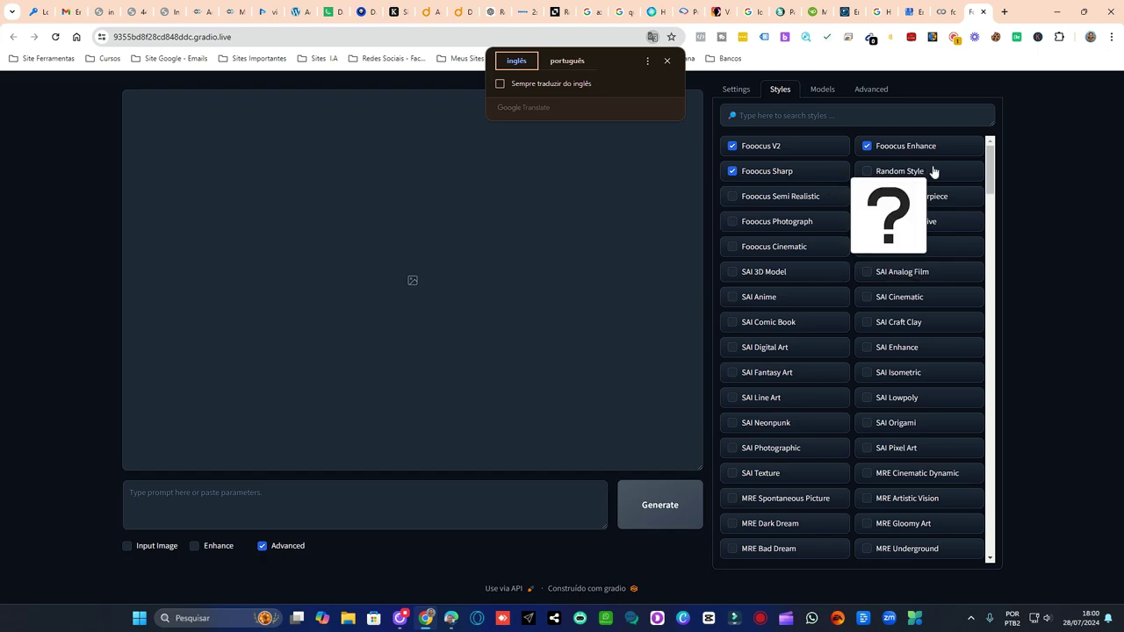
pyautogui.click(824, 90)
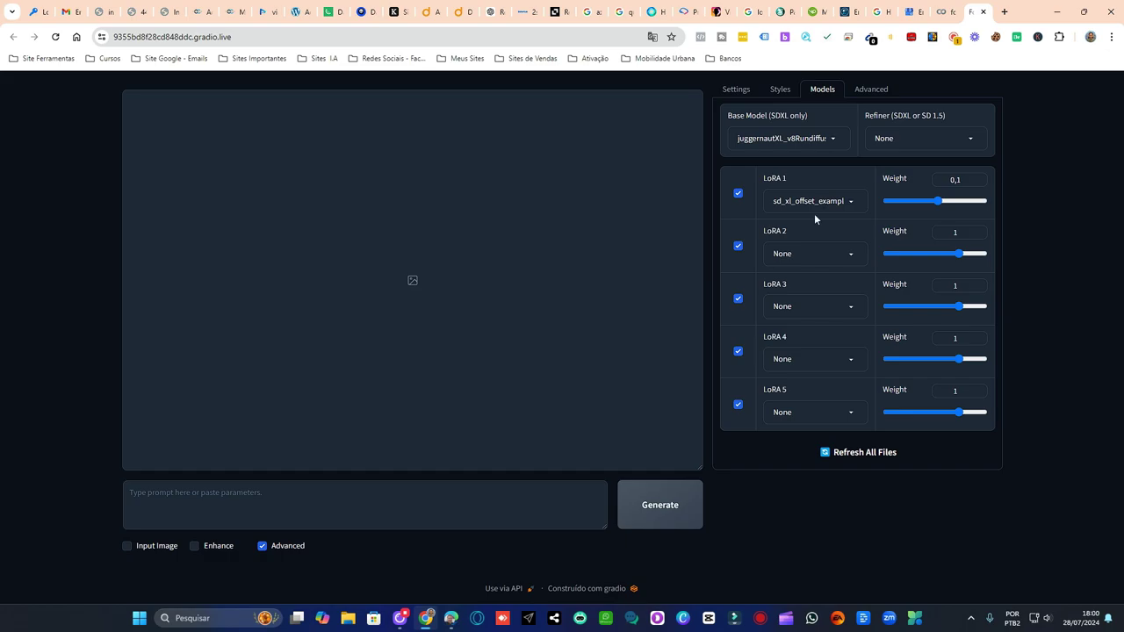
pyautogui.click(873, 90)
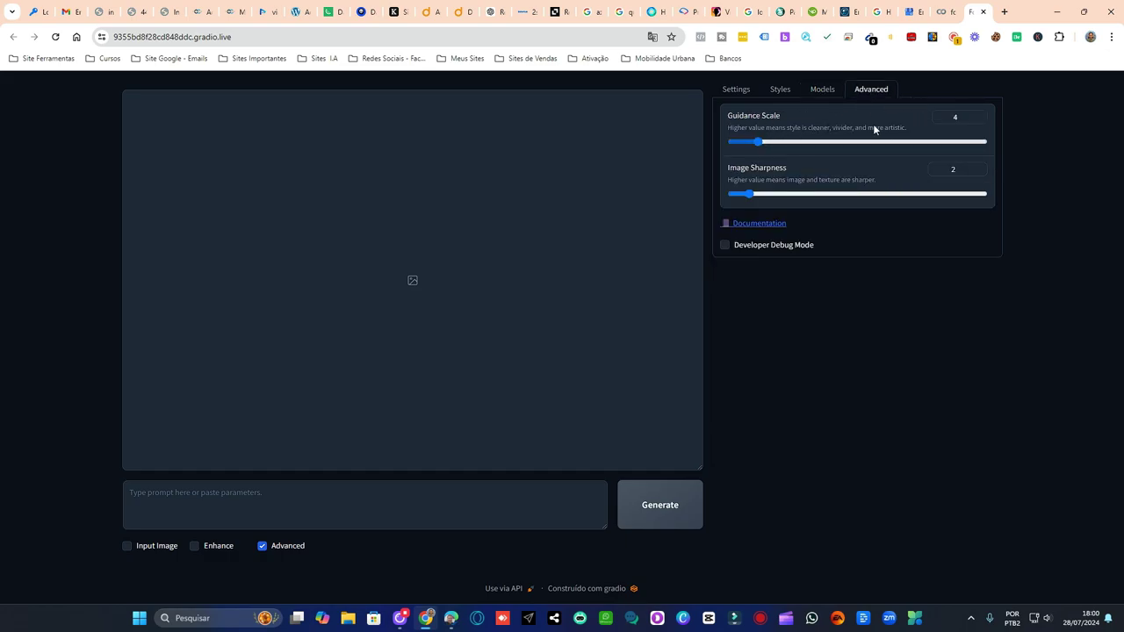
pyautogui.rightClick(896, 329)
pyautogui.click(695, 221)
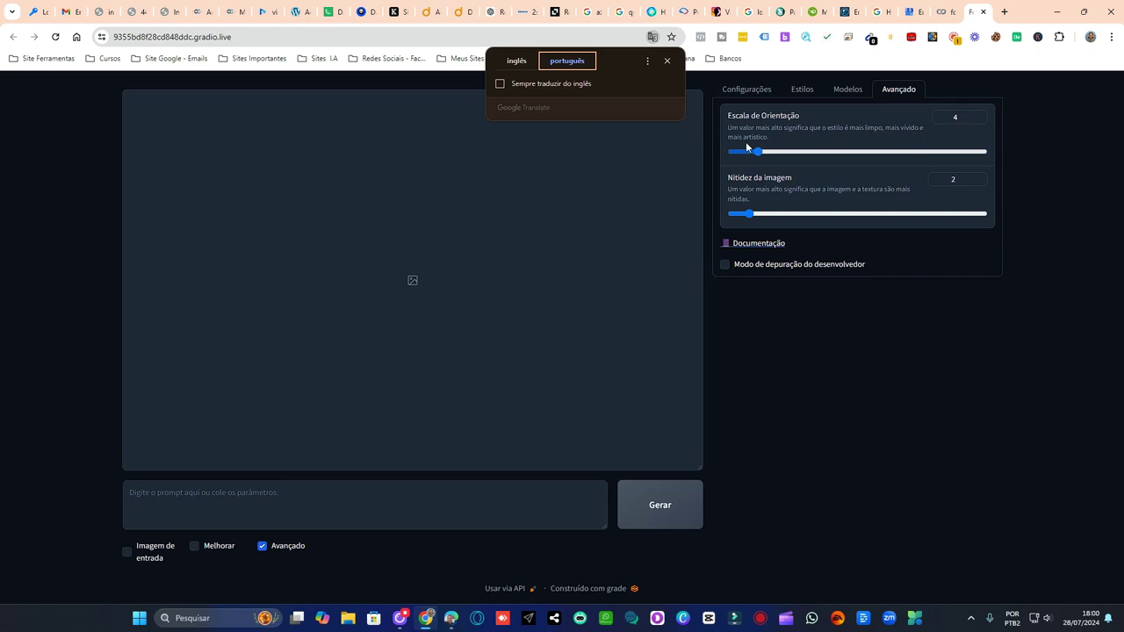
# Set Escala de Orientação to about 7,03 and Nitidez da imagem to about 7,64, and return to the general settings
pyautogui.moveTo(756, 149); pyautogui.dragTo(785, 155)
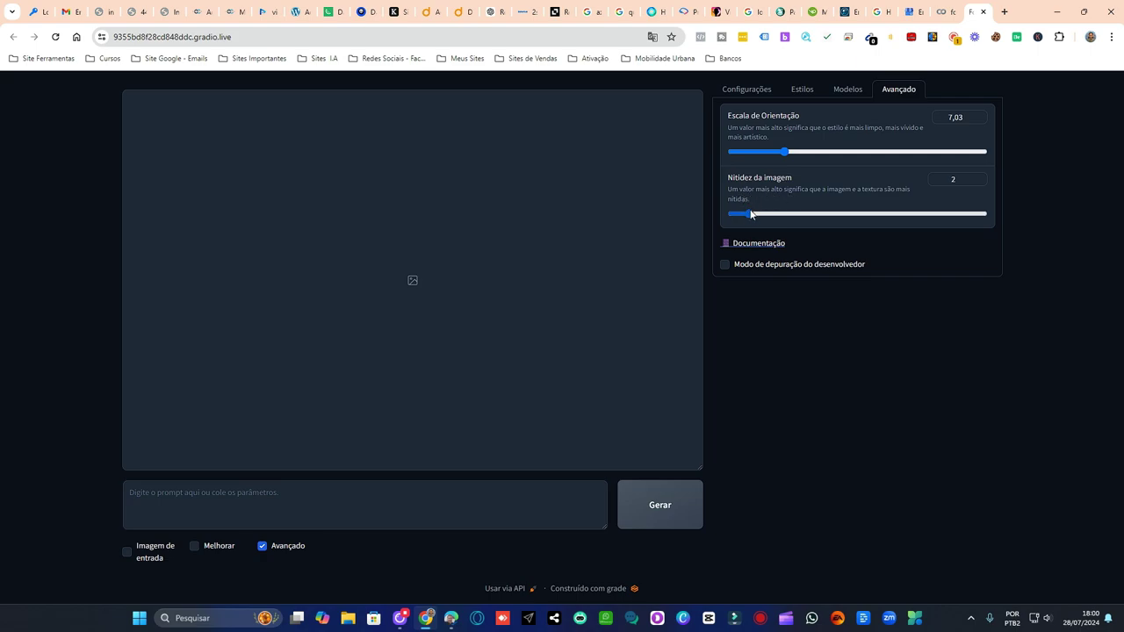
pyautogui.moveTo(749, 214); pyautogui.dragTo(797, 216)
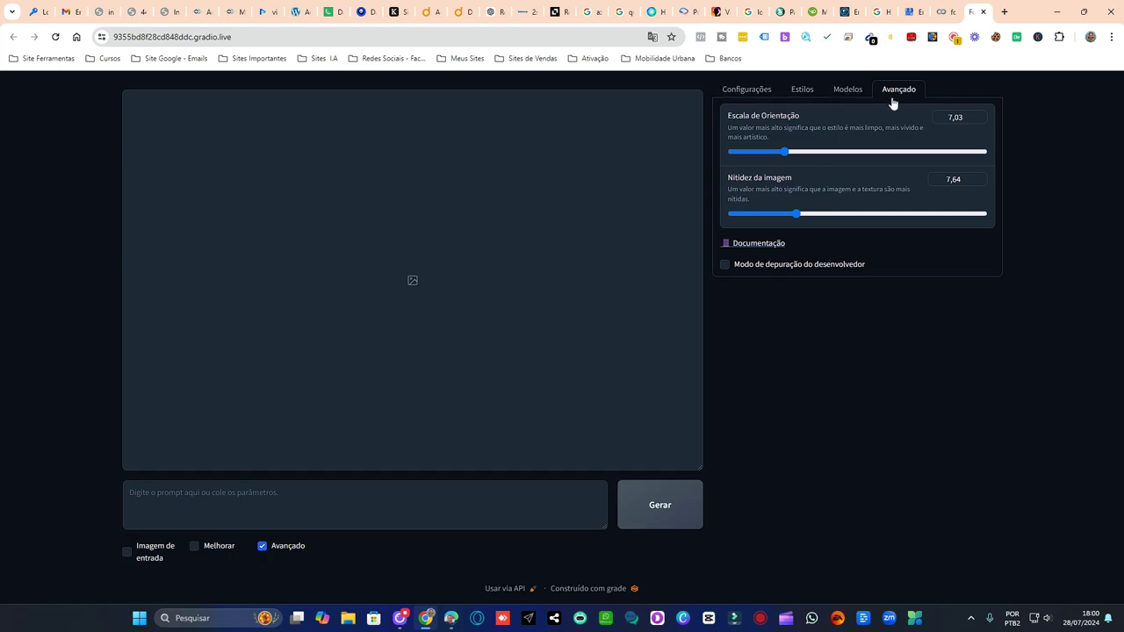
pyautogui.click(748, 93)
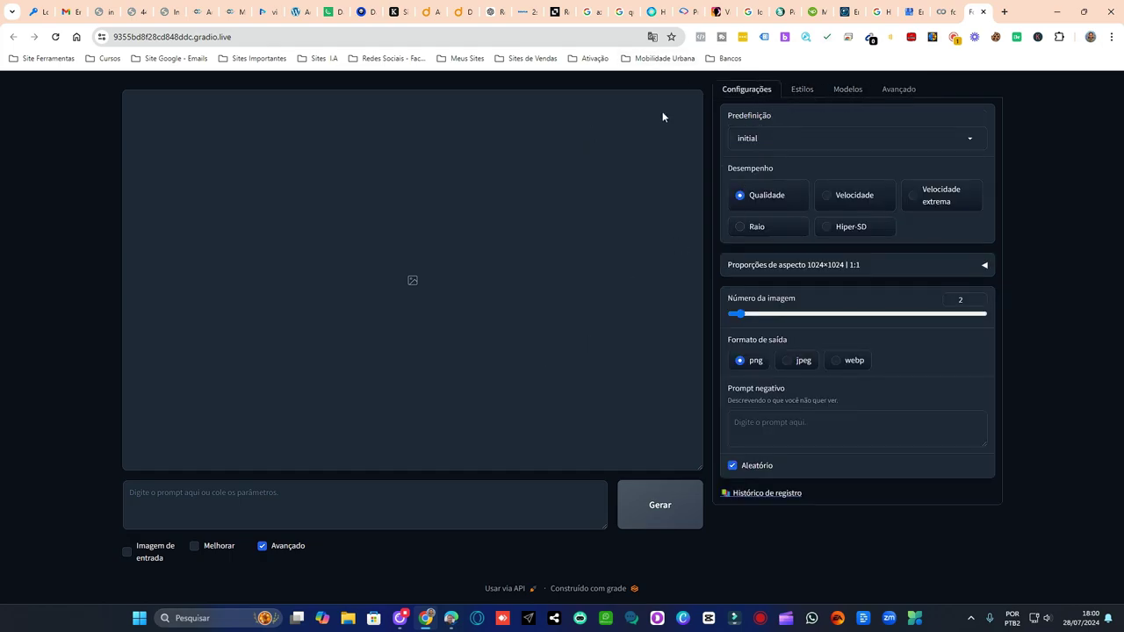
# Switch the page's display language from Portuguese back to English and dismiss the translation options
pyautogui.click(651, 37)
pyautogui.click(517, 61)
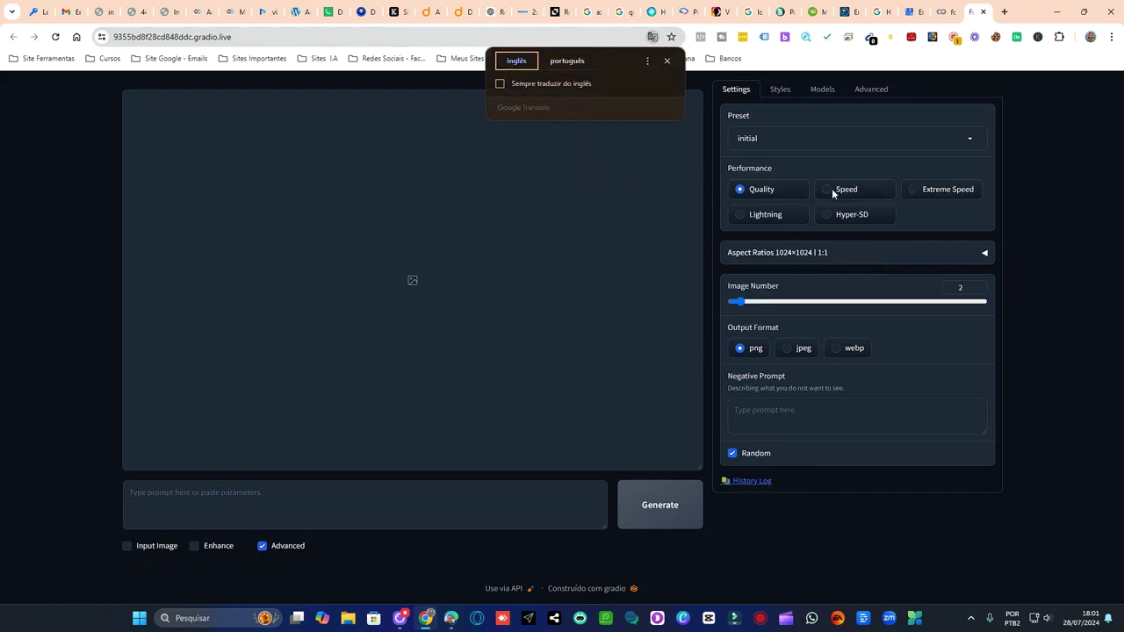
pyautogui.click(1058, 243)
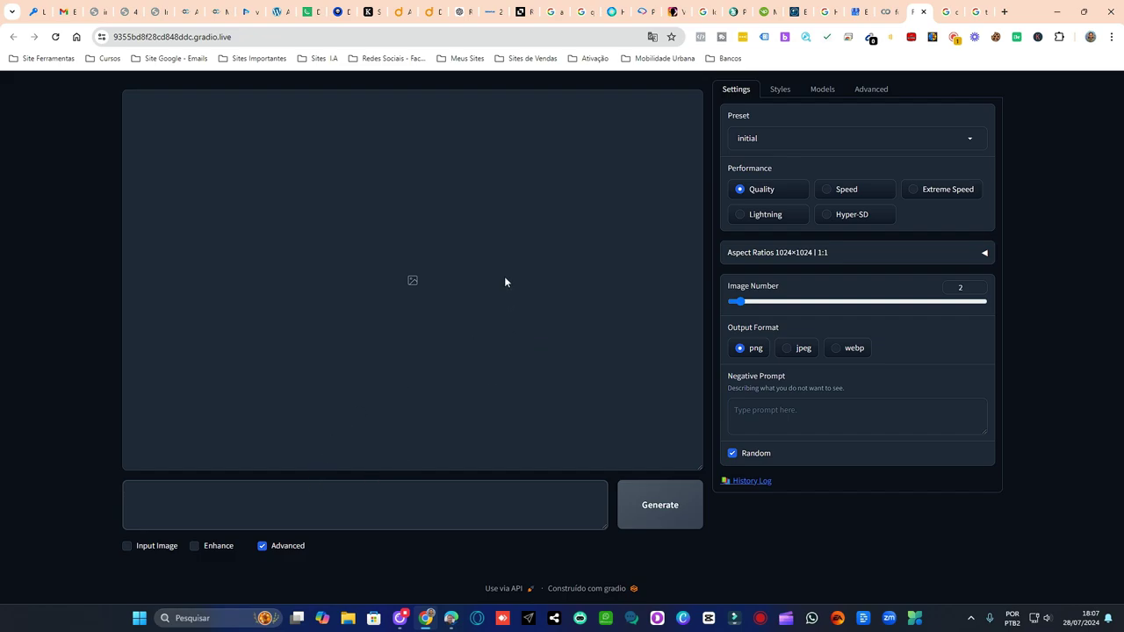
# In Google Tradutor, translate into English the Portuguese prompt for a 1.75-metre-tall female character inspired by actress Hande Erçel, and copy the translation
pyautogui.click(978, 12)
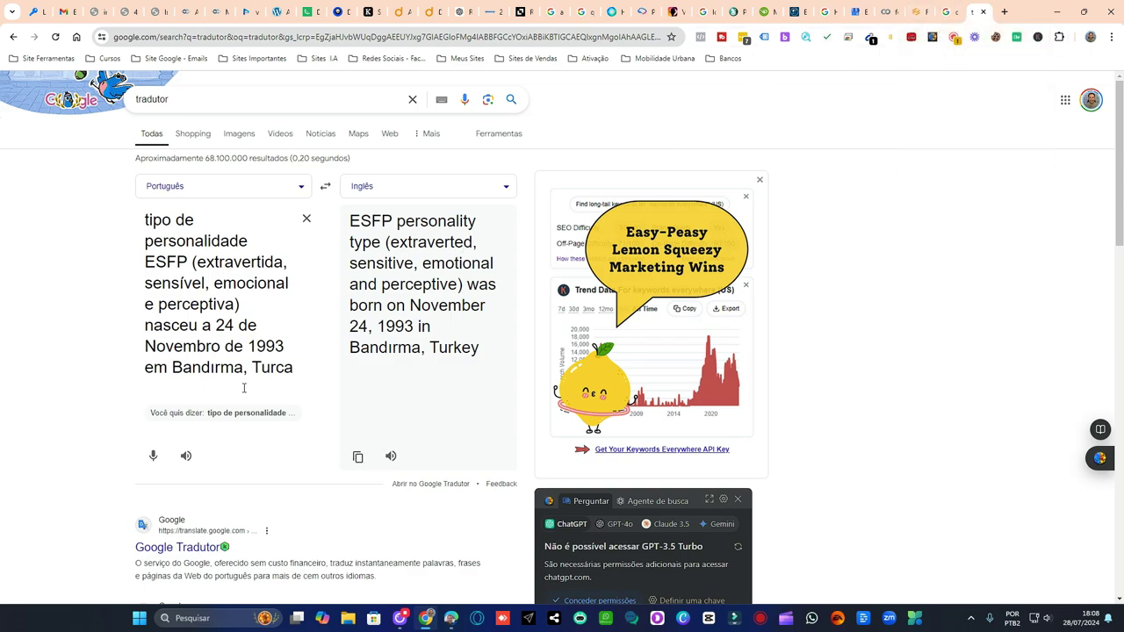
pyautogui.hotkey('ctrl', 'a')
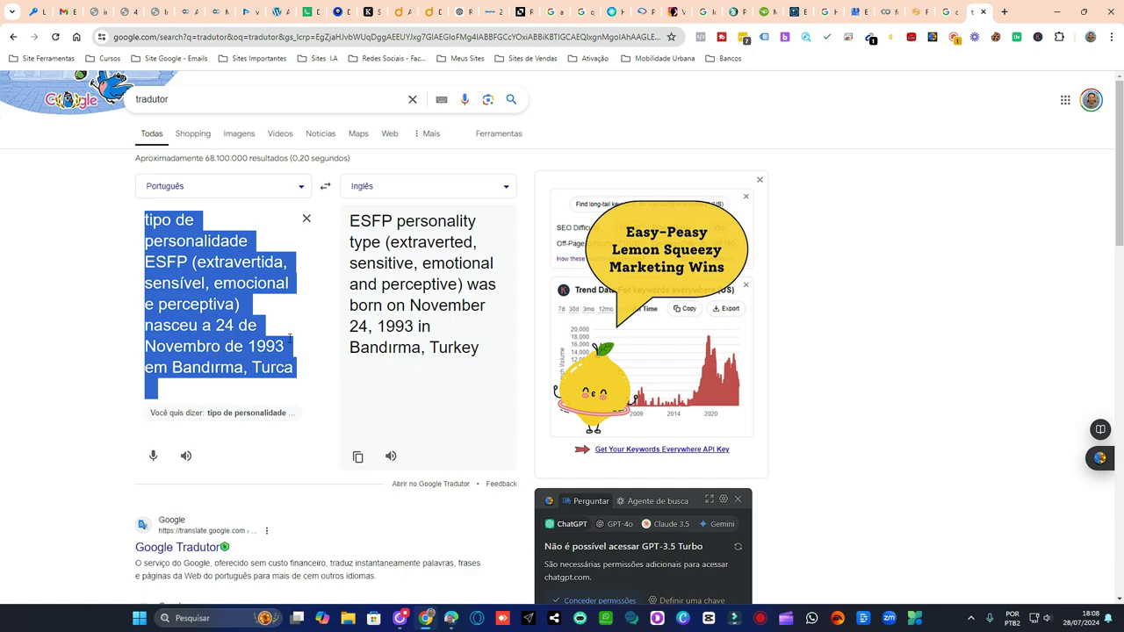
pyautogui.write('Crie uma personagem feminina inspirada na atriz Hande Erçel. Ela deve ter aproximadamente 1.75 metros de altura, olhos castanho claro e cabelo longo e castanho. Sua aparência deve ser elegante e cativante, com traços faciais delicados e um sorriso encantador. Vista-a com uma roupa moderna e sofisticada, que combine com seu estilo.')
pyautogui.scroll(-3, 483, 277)
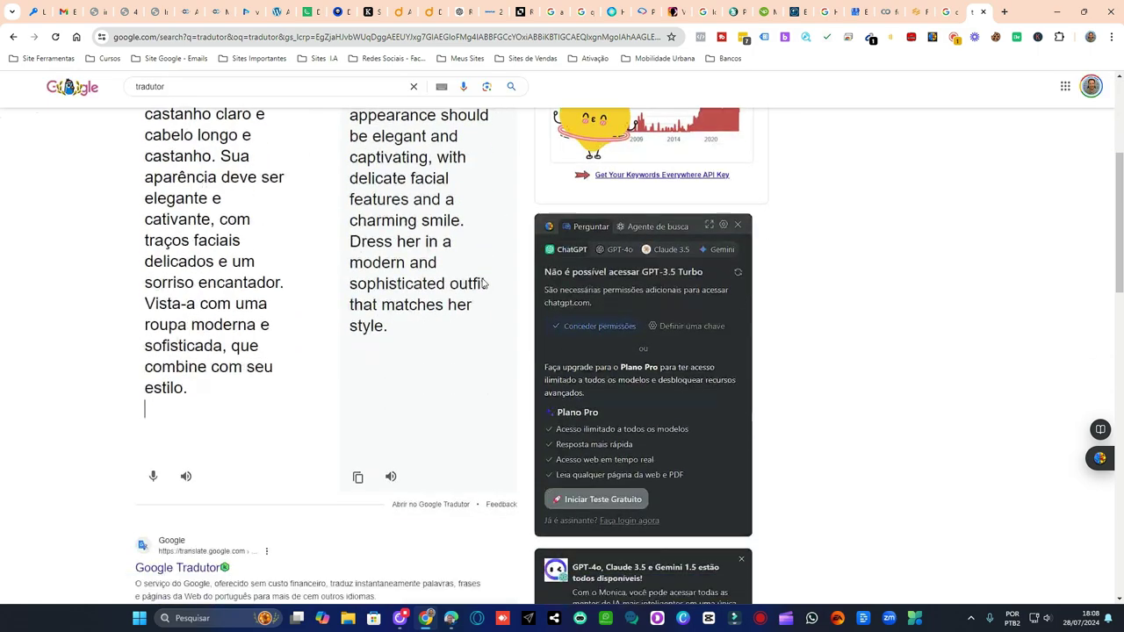
pyautogui.click(358, 459)
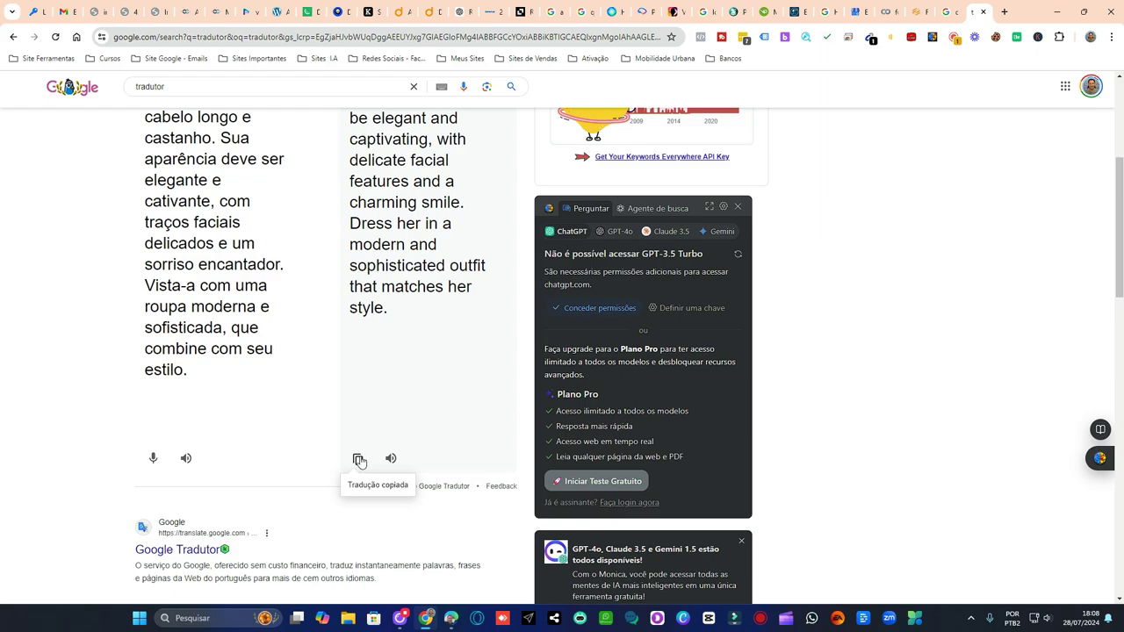
# Return to Fooocus, paste the translated character description as the image prompt and remove the blank line before it
pyautogui.click(916, 12)
pyautogui.hotkey('ctrl', 'v')
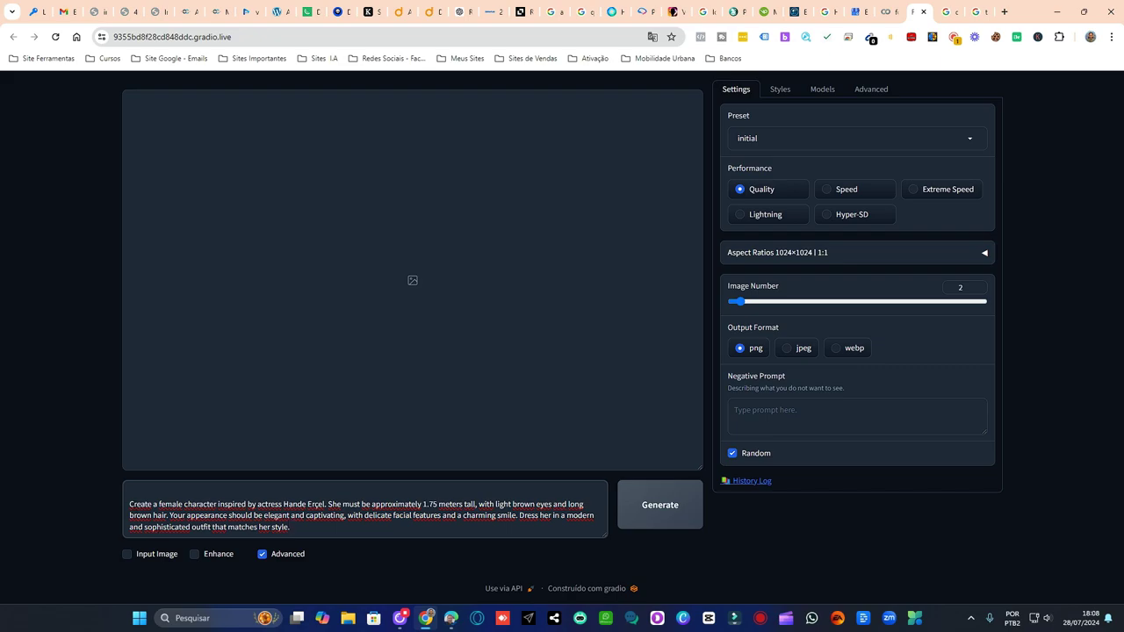
pyautogui.click(167, 493)
pyautogui.press('Delete')
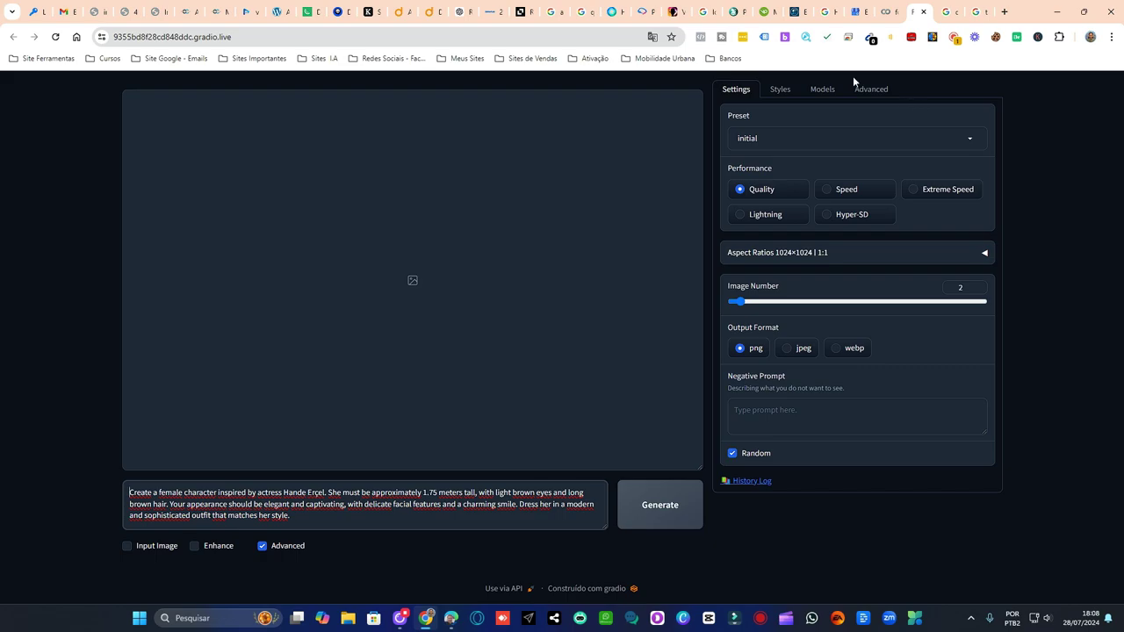
# Check the selected styles, return to the general settings and generate images from the prompt
pyautogui.click(780, 89)
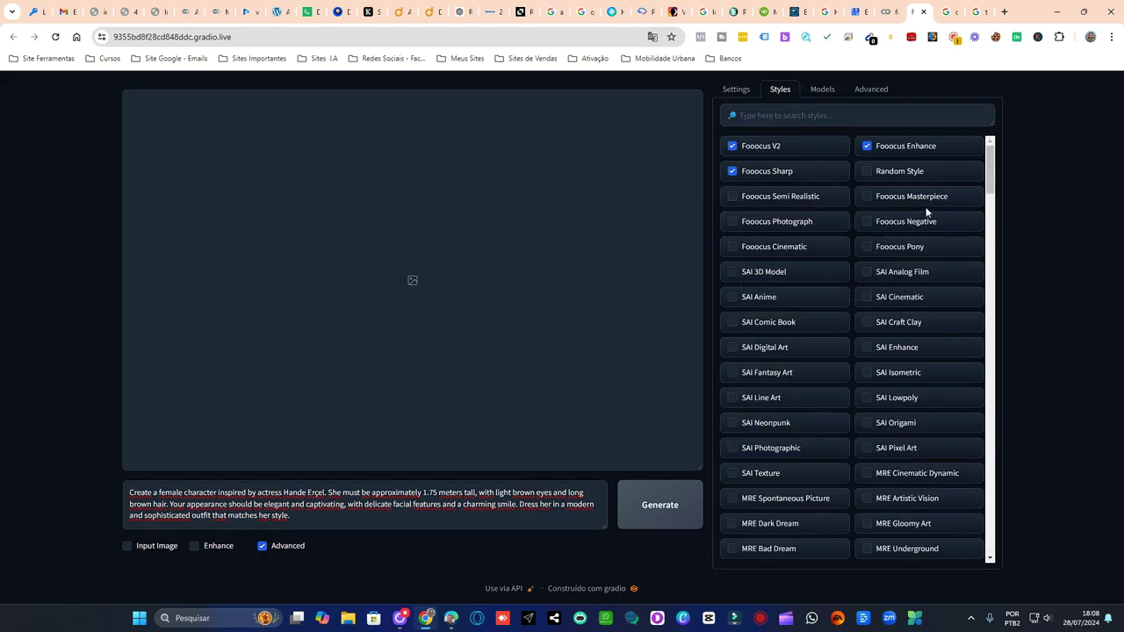
pyautogui.moveTo(801, 173)
pyautogui.click(742, 90)
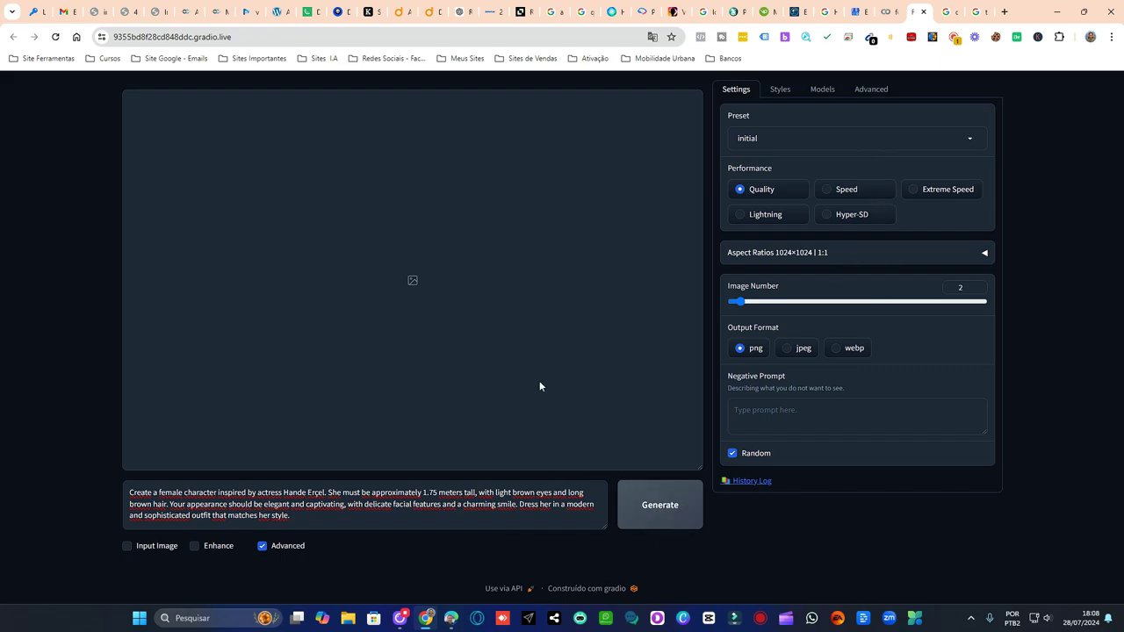
pyautogui.click(668, 518)
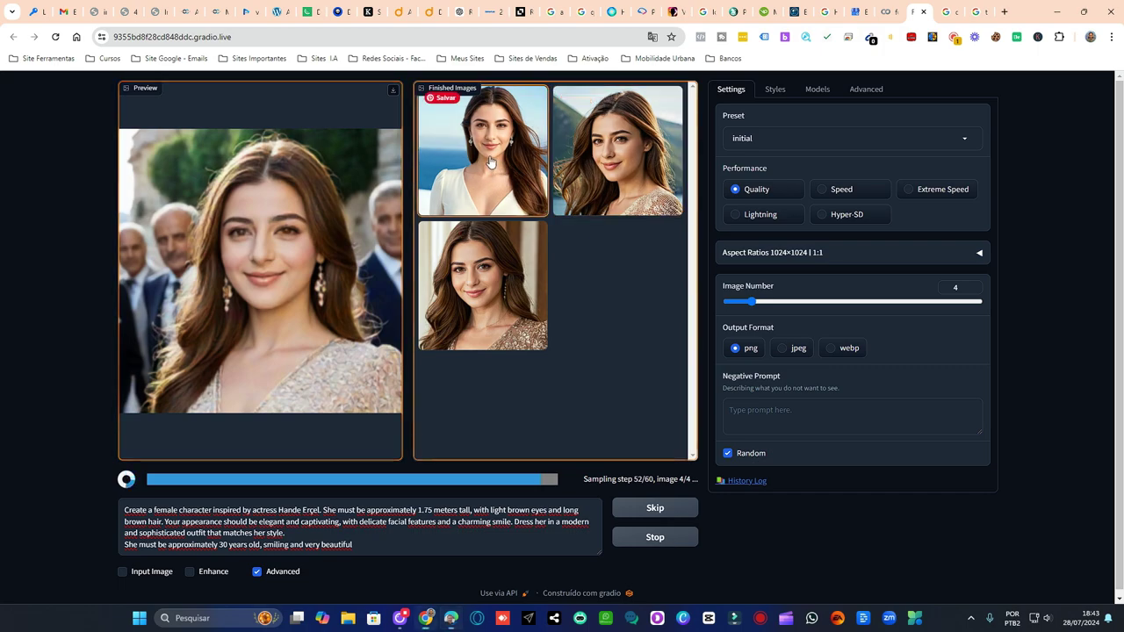
# View the first finished image enlarged, followed by the second one
pyautogui.click(518, 189)
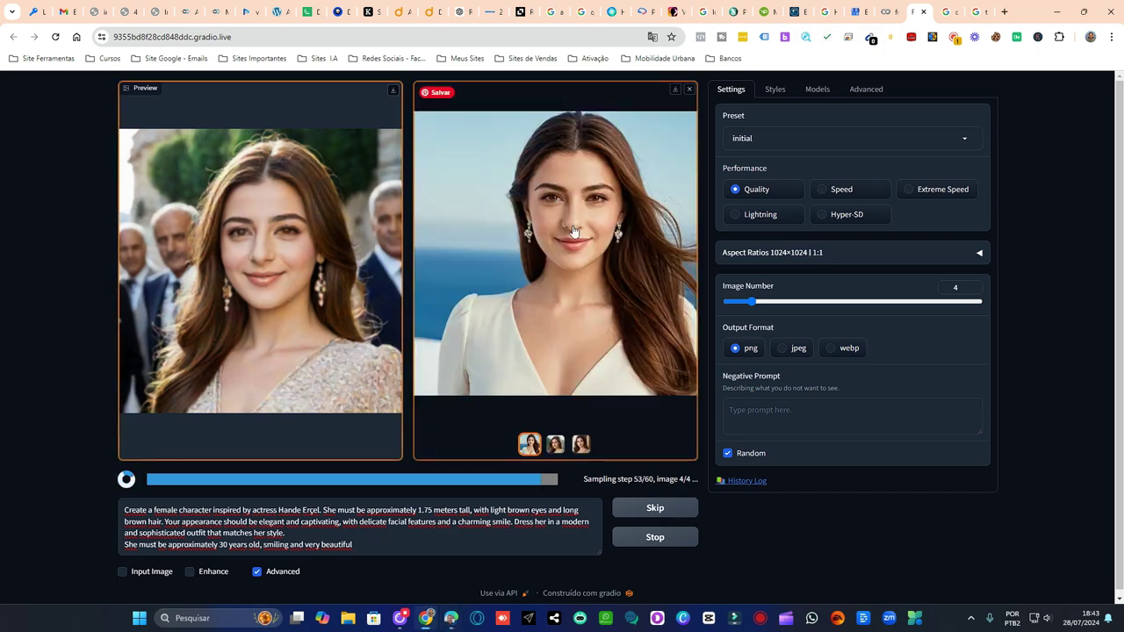
pyautogui.click(555, 444)
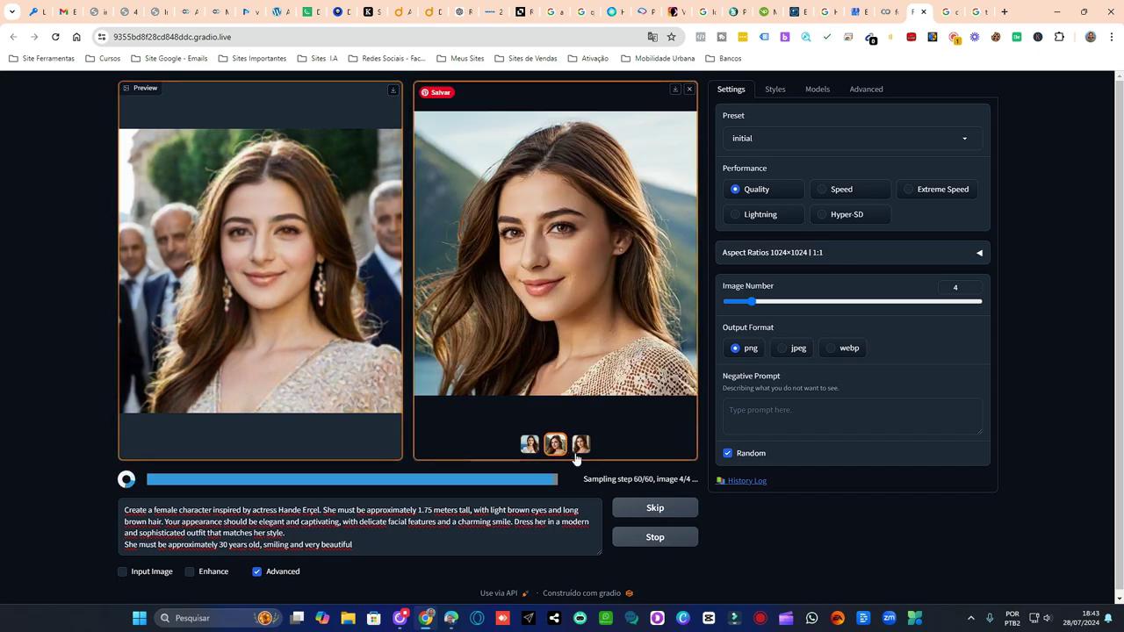